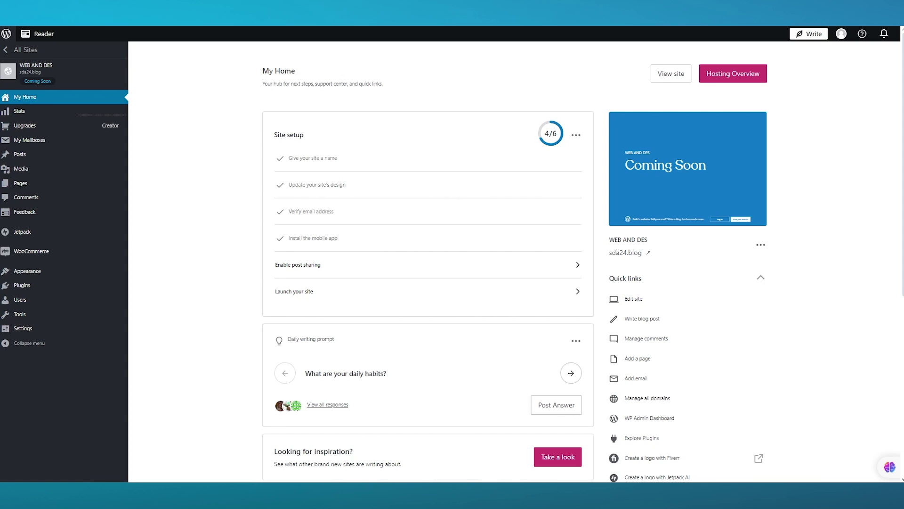
Open the Plugins marketplace from the WordPress.com sidebar
{"action": "scroll", "coordinate": [233, 239], "scroll_direction": "down", "scroll_amount": 6}
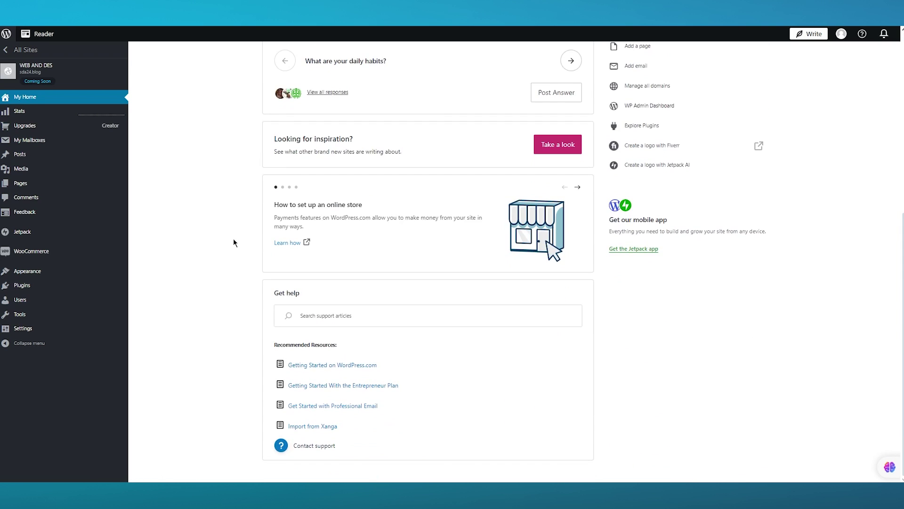
{"action": "scroll", "coordinate": [271, 253], "scroll_direction": "up", "scroll_amount": 6}
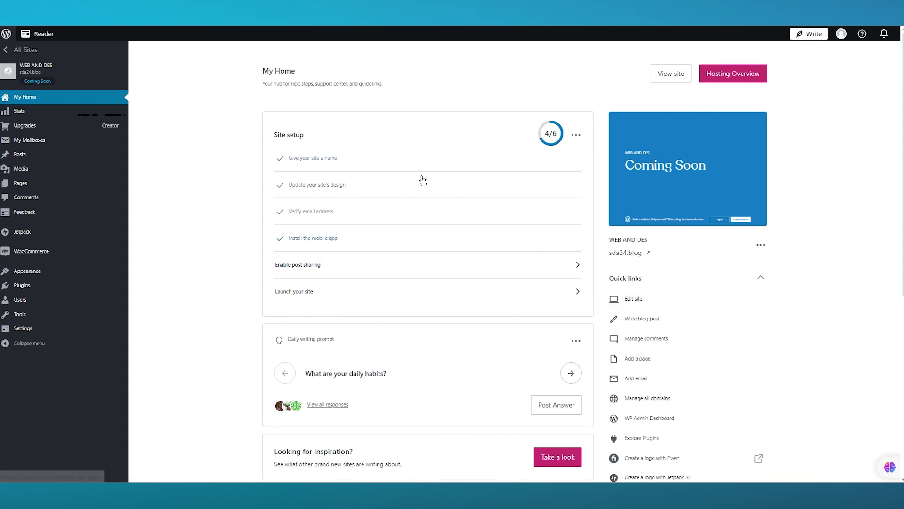
{"action": "mouse_move", "coordinate": [84, 127]}
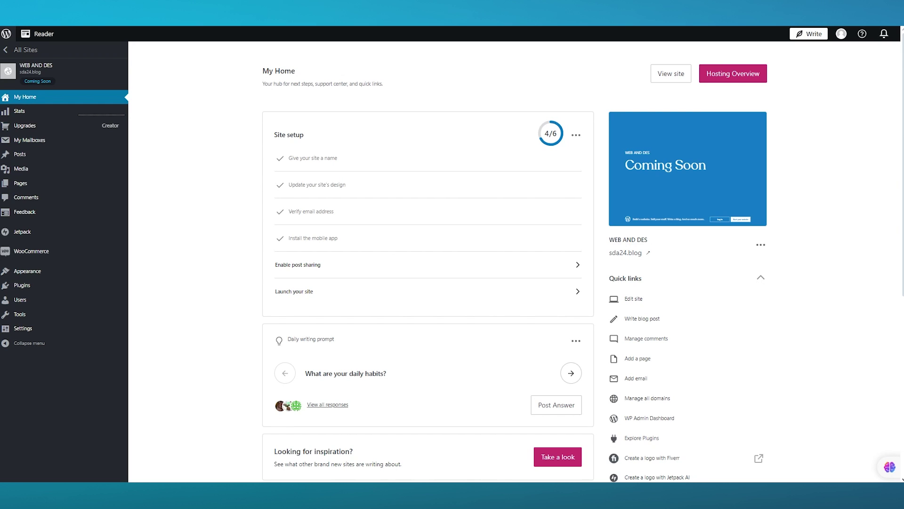
{"action": "scroll", "coordinate": [528, 179], "scroll_direction": "down", "scroll_amount": 2}
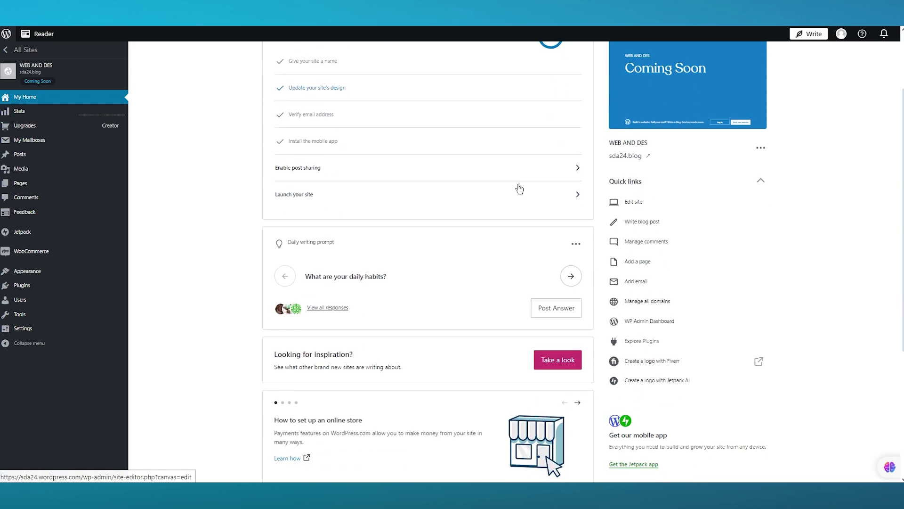
{"action": "scroll", "coordinate": [507, 182], "scroll_direction": "down", "scroll_amount": 2}
{"action": "scroll", "coordinate": [505, 179], "scroll_direction": "up", "scroll_amount": 4}
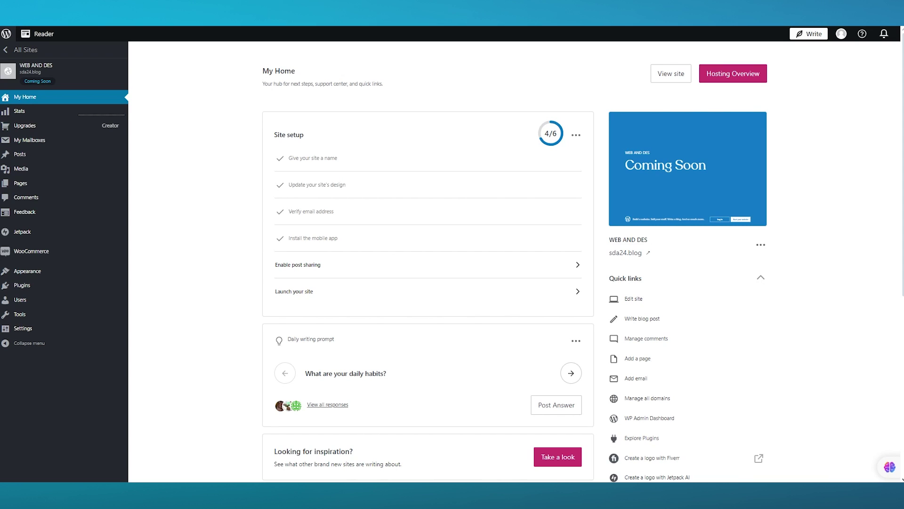
{"action": "left_click", "coordinate": [47, 286]}
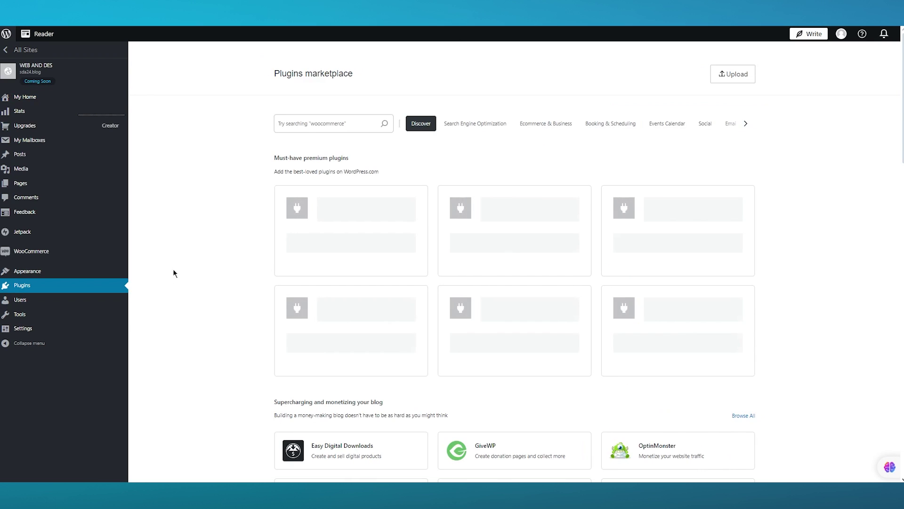
Search the marketplace for 'wp mail' and open the WP Mail SMTP by WPForms details page
{"action": "left_click", "coordinate": [332, 124]}
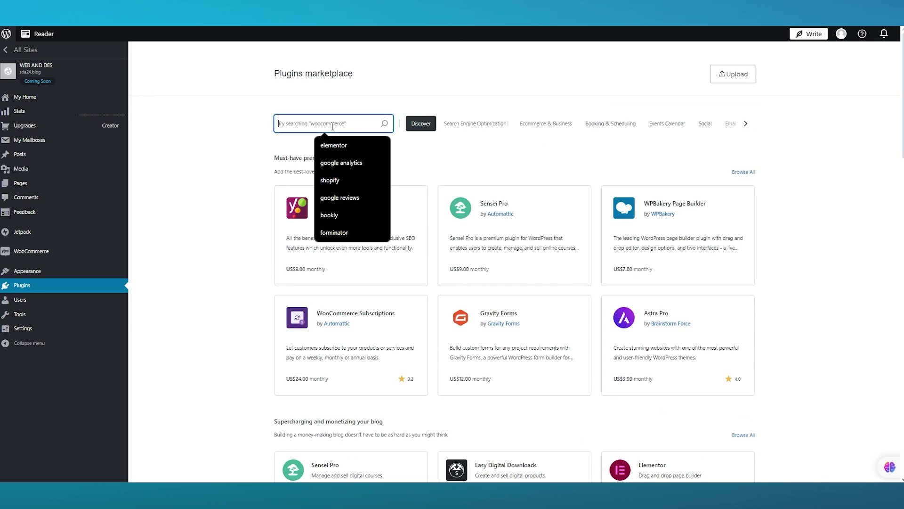
{"action": "type", "text": "w m"}
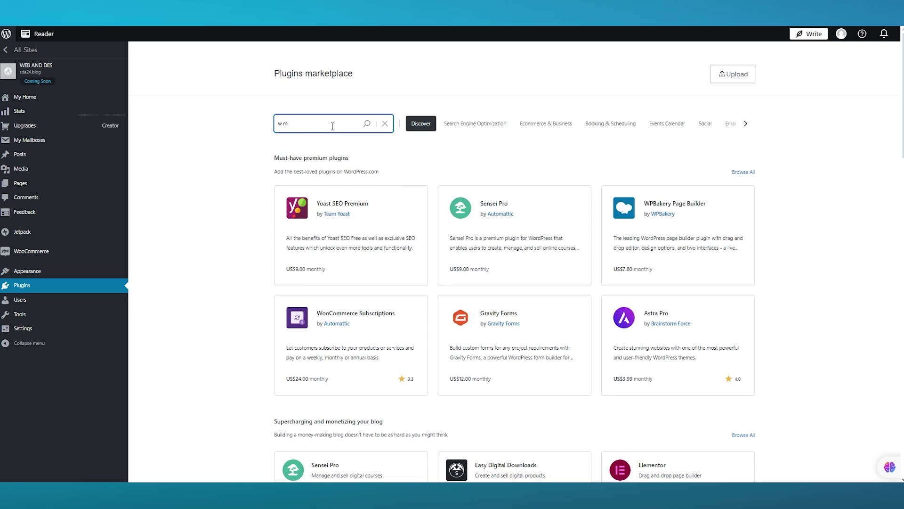
{"action": "key", "text": "BackSpace"}
{"action": "type", "text": "p mail"}
{"action": "key", "text": "Return"}
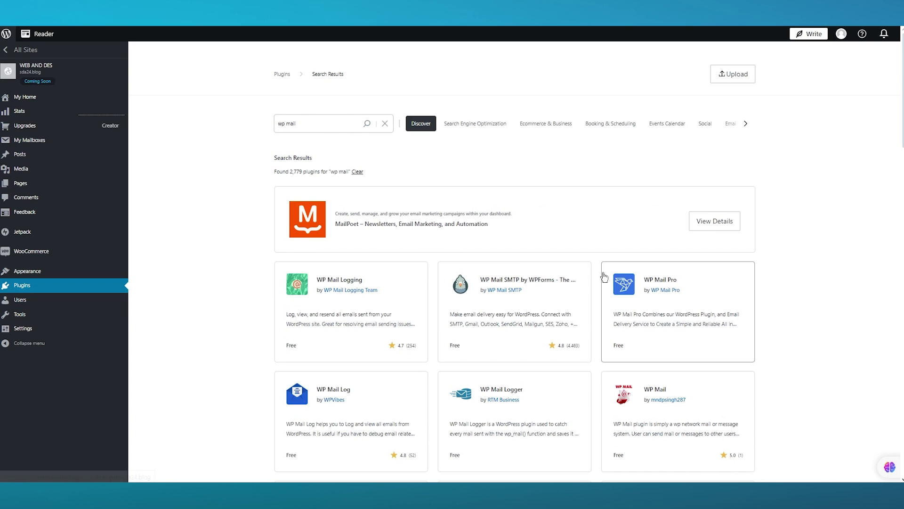
{"action": "left_click", "coordinate": [552, 290]}
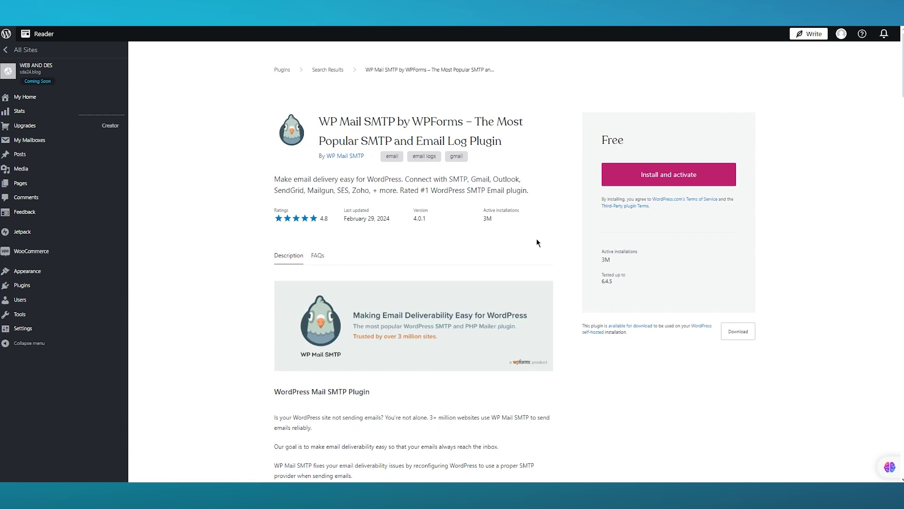
Install and activate WP Mail SMTP by WPForms, then go back to the site's plugins area
{"action": "left_click", "coordinate": [657, 188]}
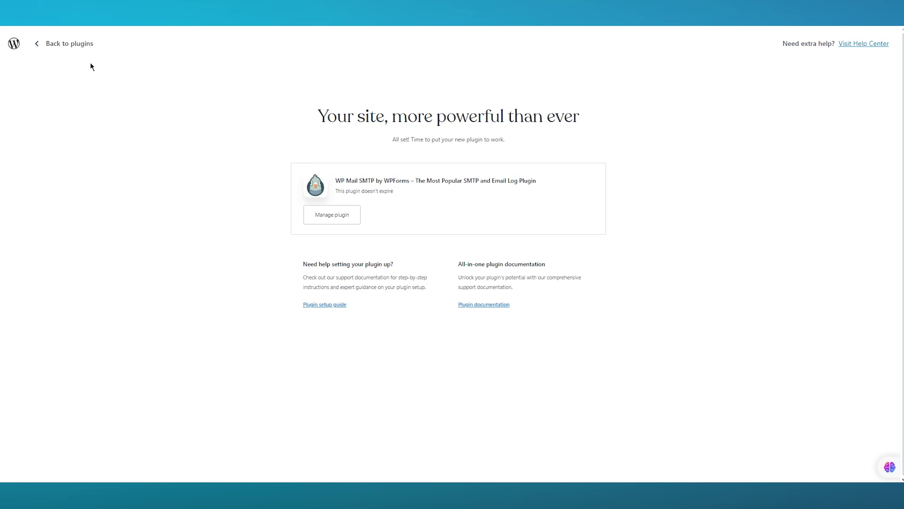
{"action": "left_click", "coordinate": [46, 45]}
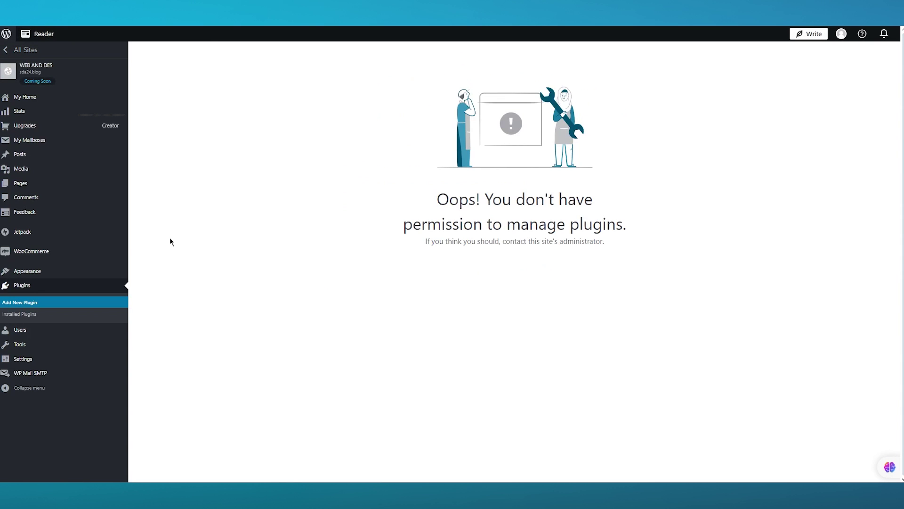
Go to the WP Mail SMTP section in the sidebar and open its General settings page
{"action": "left_click", "coordinate": [67, 378]}
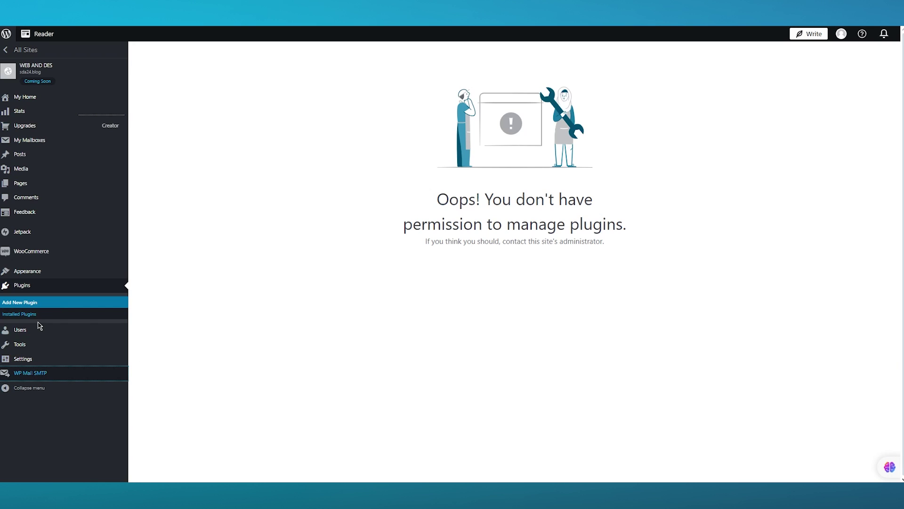
{"action": "left_click", "coordinate": [92, 376]}
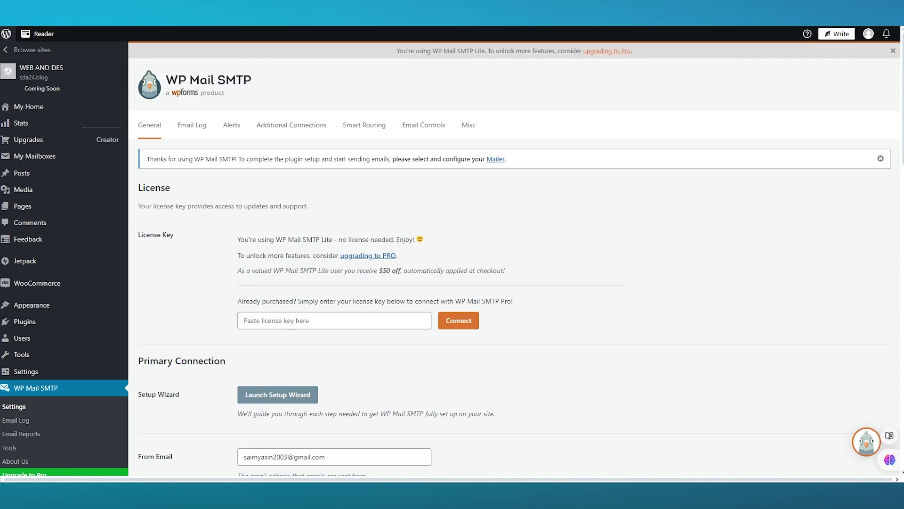
{"action": "scroll", "coordinate": [414, 287], "scroll_direction": "down", "scroll_amount": 1}
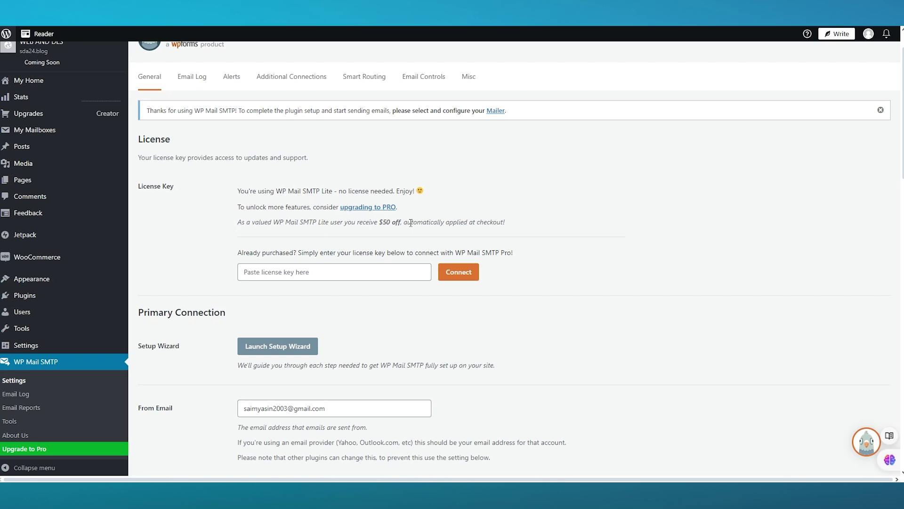
{"action": "scroll", "coordinate": [540, 226], "scroll_direction": "down", "scroll_amount": 5}
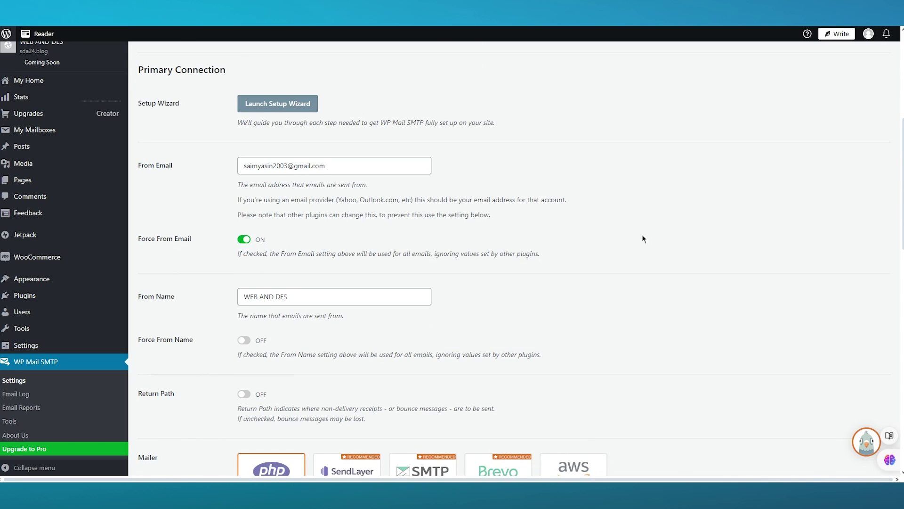
{"action": "scroll", "coordinate": [642, 238], "scroll_direction": "down", "scroll_amount": 5}
{"action": "scroll", "coordinate": [290, 191], "scroll_direction": "down", "scroll_amount": 9}
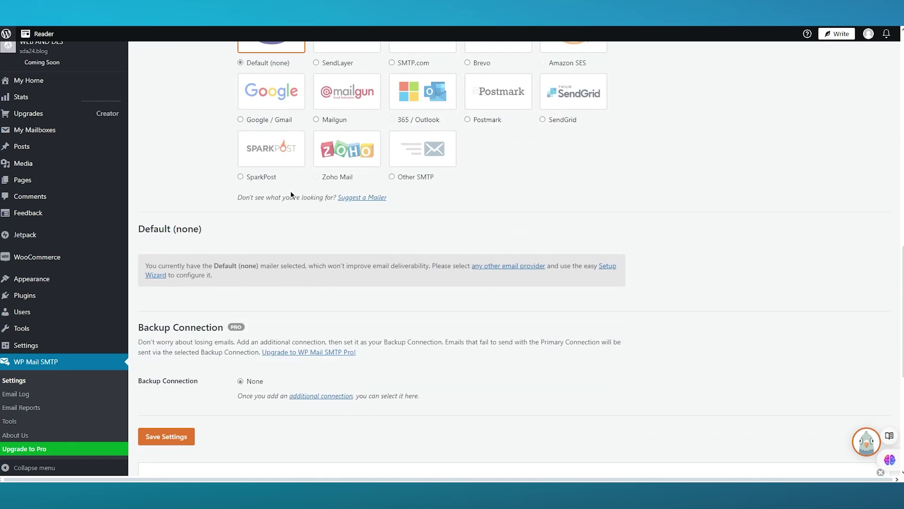
{"action": "scroll", "coordinate": [312, 191], "scroll_direction": "up", "scroll_amount": 7}
{"action": "scroll", "coordinate": [312, 191], "scroll_direction": "up", "scroll_amount": 11}
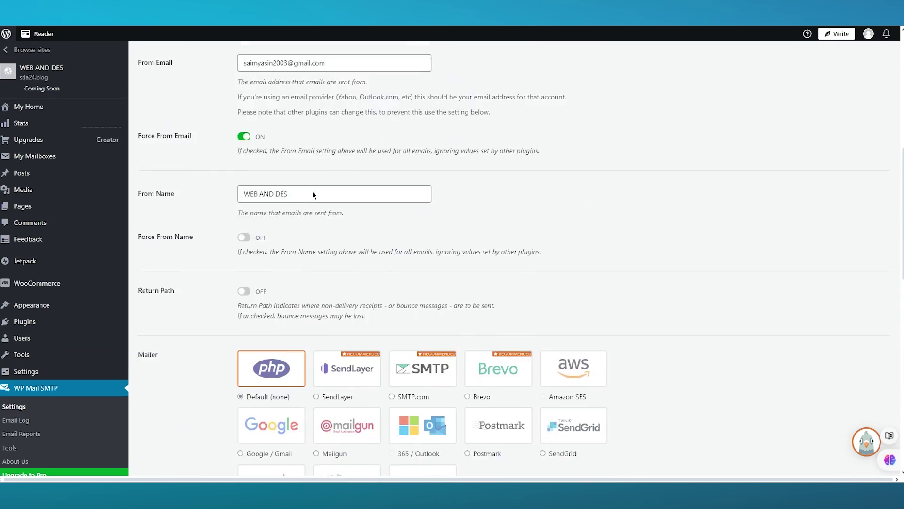
{"action": "scroll", "coordinate": [312, 191], "scroll_direction": "down", "scroll_amount": 3}
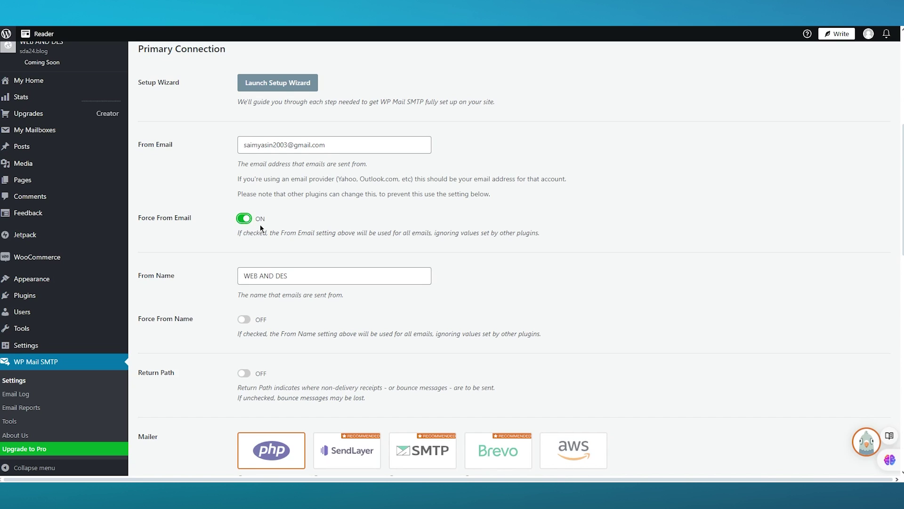
{"action": "left_click_drag", "start_coordinate": [231, 232], "coordinate": [615, 227]}
{"action": "left_click", "coordinate": [664, 215]}
{"action": "scroll", "coordinate": [415, 347], "scroll_direction": "down", "scroll_amount": 1}
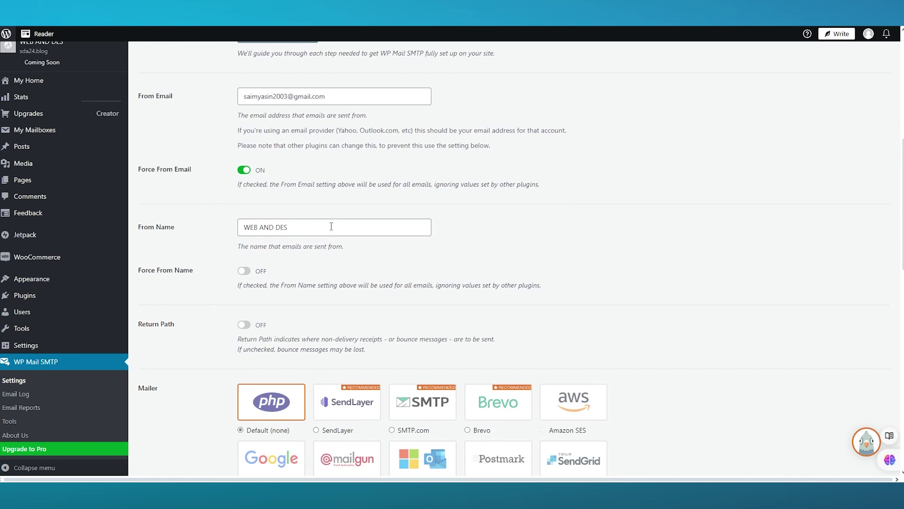
Replace the From Name with the sender's personal name and switch Force From Name on
{"action": "left_click_drag", "start_coordinate": [307, 233], "coordinate": [218, 226]}
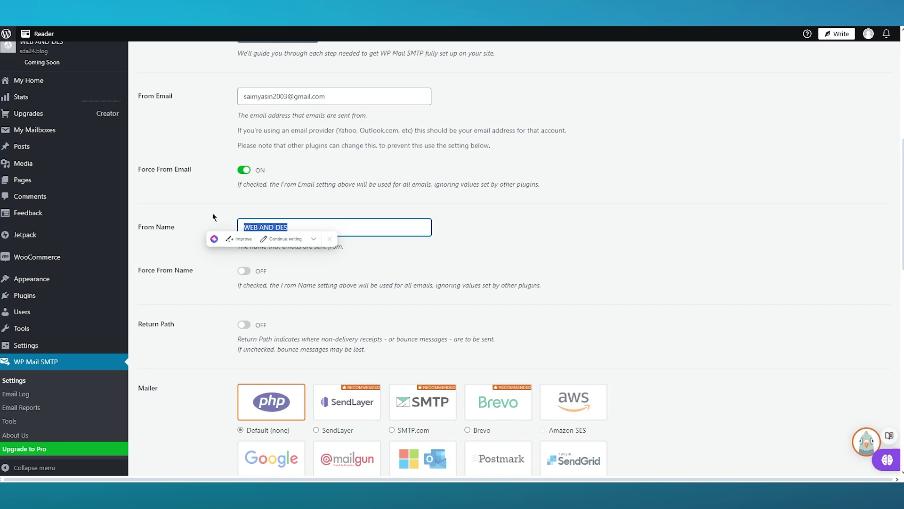
{"action": "key", "text": "BackSpace"}
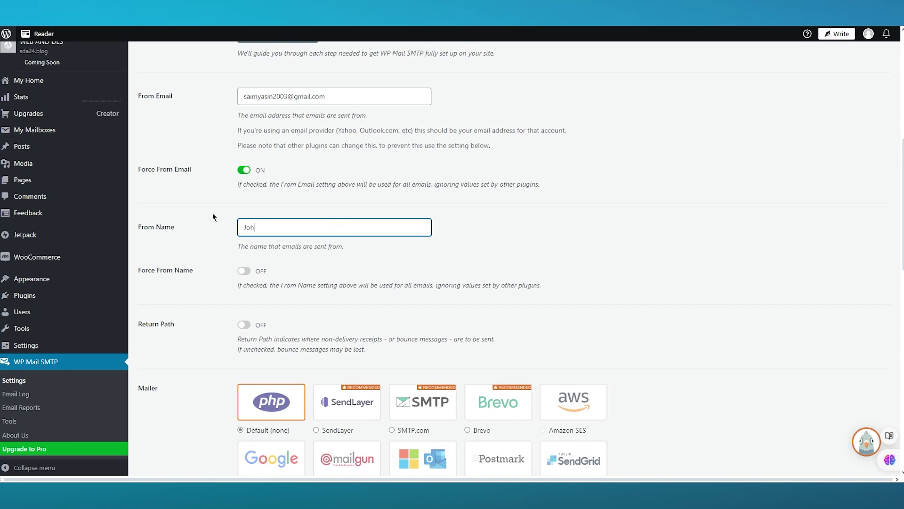
{"action": "scroll", "coordinate": [363, 243], "scroll_direction": "down", "scroll_amount": 1}
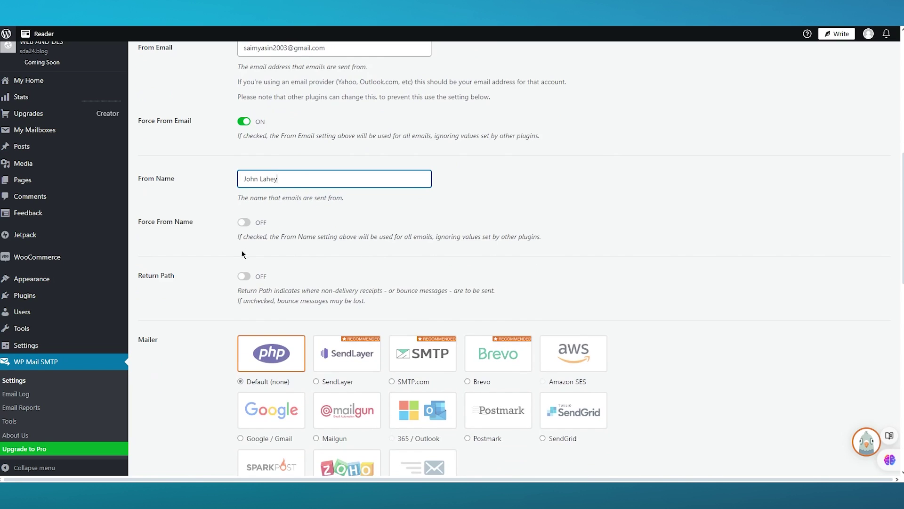
{"action": "left_click", "coordinate": [243, 223]}
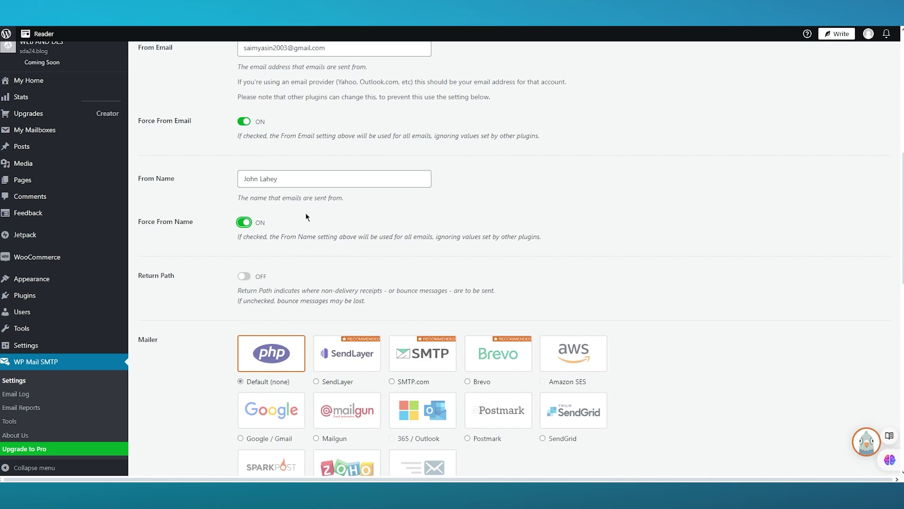
{"action": "scroll", "coordinate": [320, 231], "scroll_direction": "down", "scroll_amount": 4}
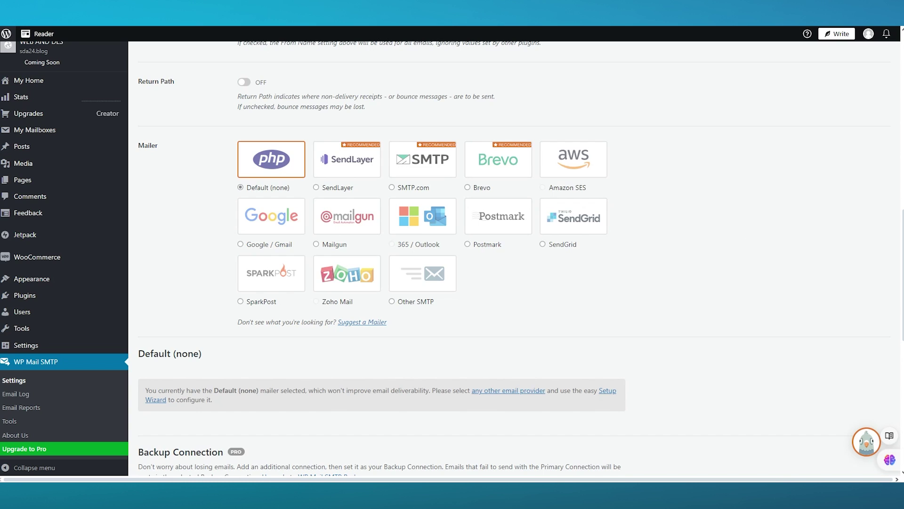
Select the Google / Gmail mailer tile and scroll down to its Client ID and Client Secret fields
{"action": "left_click", "coordinate": [270, 226]}
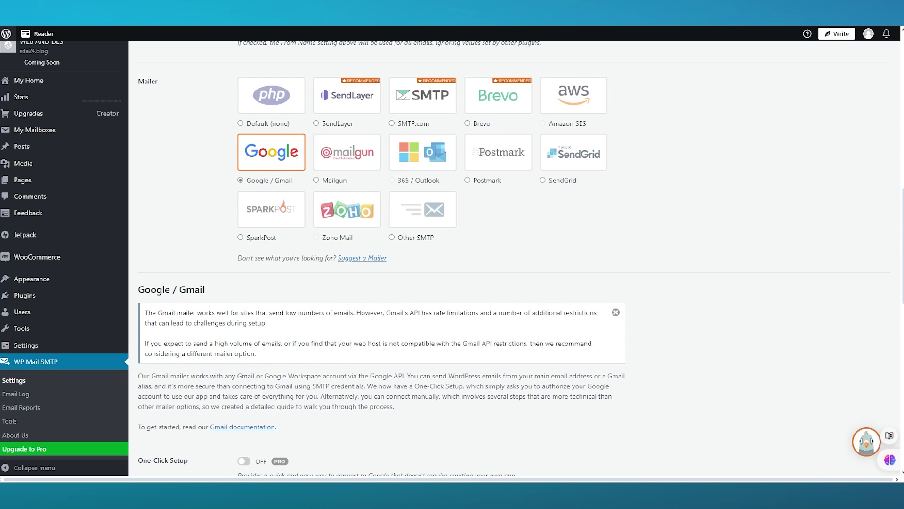
{"action": "scroll", "coordinate": [333, 271], "scroll_direction": "down", "scroll_amount": 3}
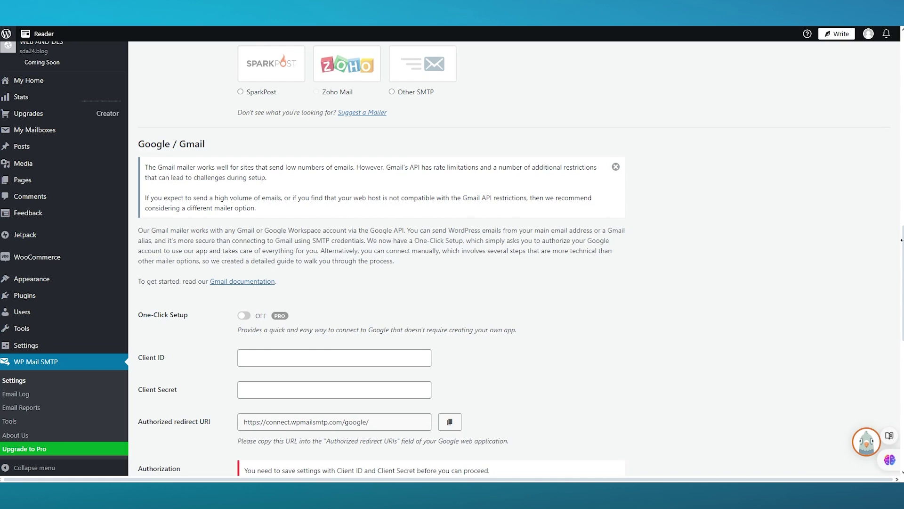
{"action": "scroll", "coordinate": [539, 244], "scroll_direction": "down", "scroll_amount": 2}
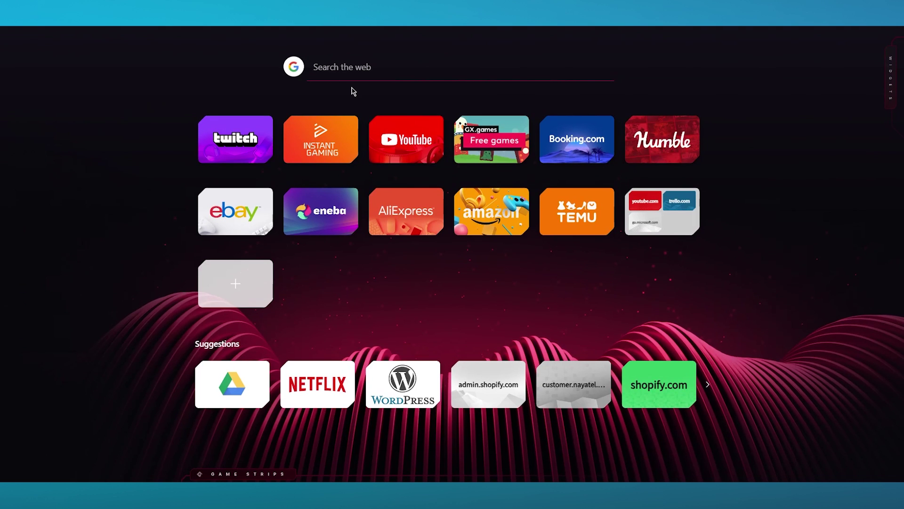
Search Google for 'google cloud console' and open the Google Cloud result
{"action": "type", "text": "google cl"}
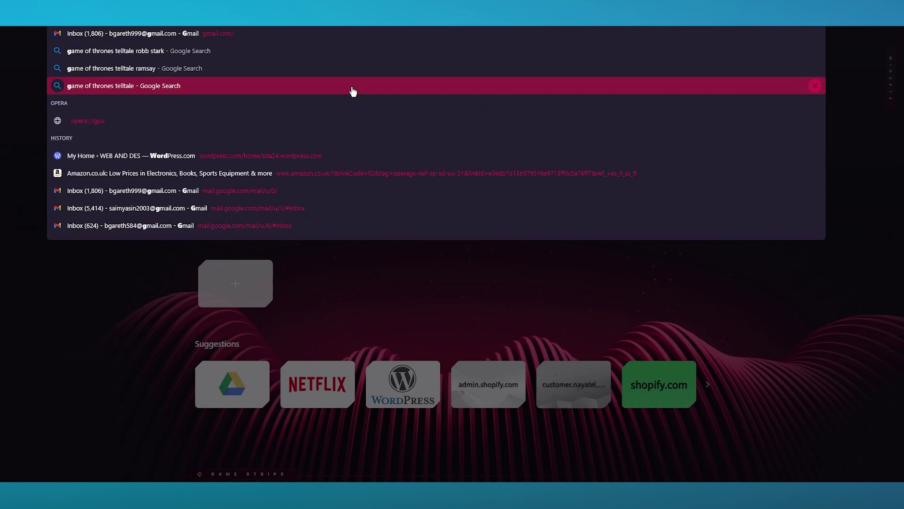
{"action": "type", "text": "oud c"}
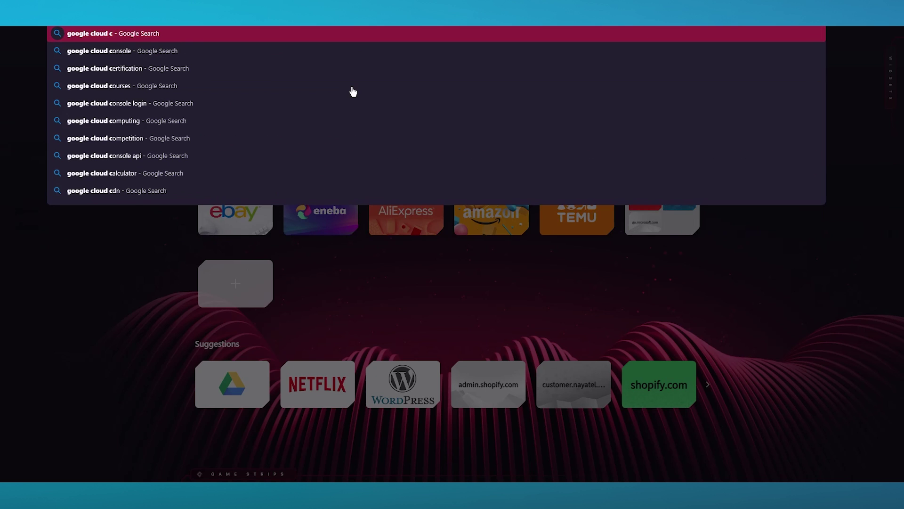
{"action": "key", "text": "Down"}
{"action": "key", "text": "Return"}
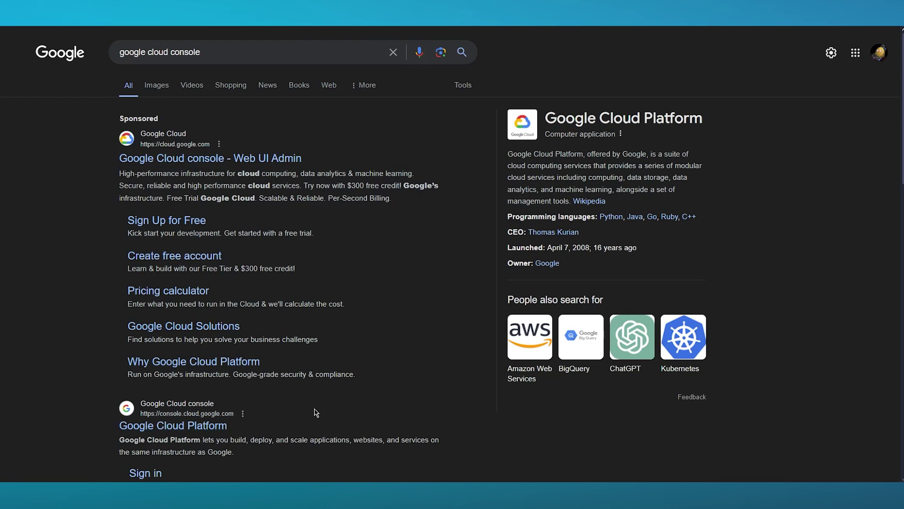
{"action": "left_click", "coordinate": [239, 325]}
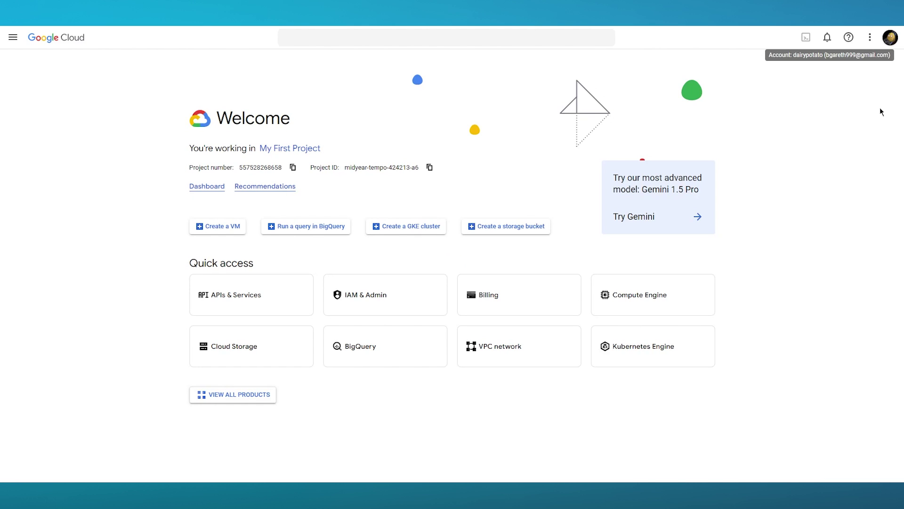
Switch the console to the other signed-in Google account and start activating the full account
{"action": "left_click", "coordinate": [889, 37]}
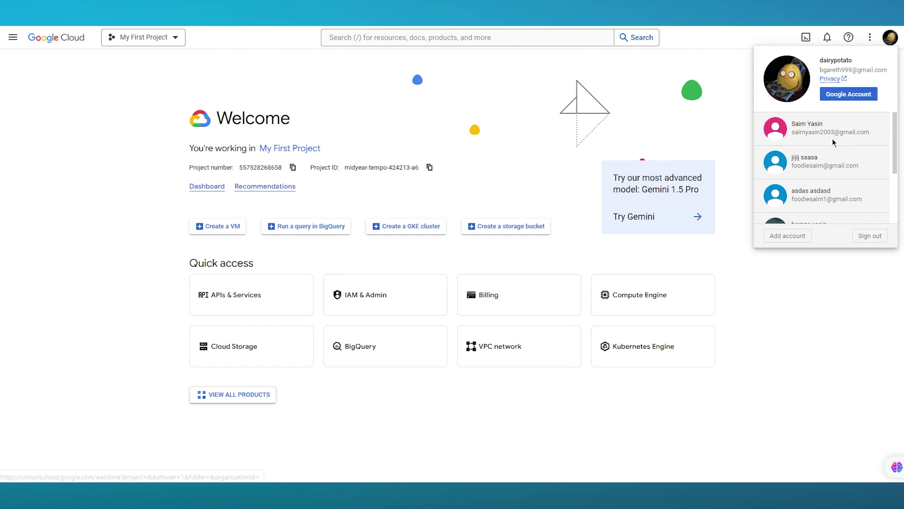
{"action": "left_click", "coordinate": [832, 139]}
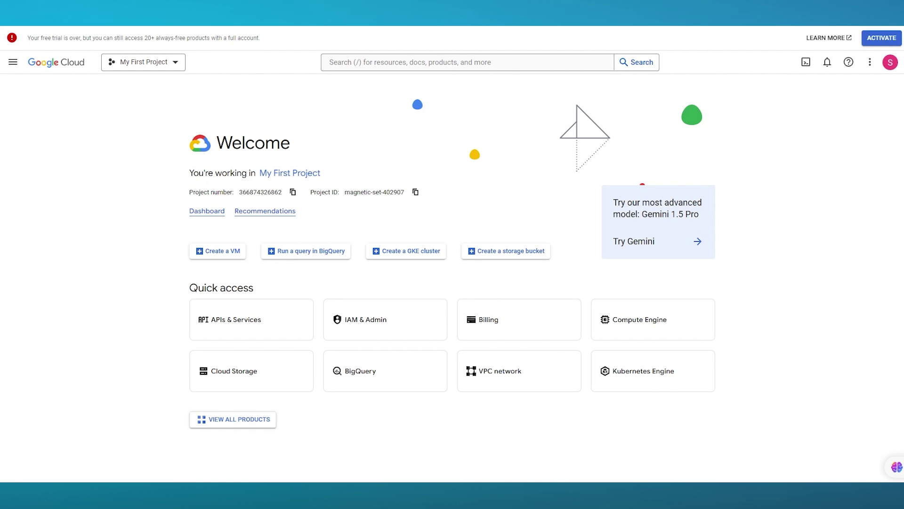
{"action": "left_click", "coordinate": [893, 41]}
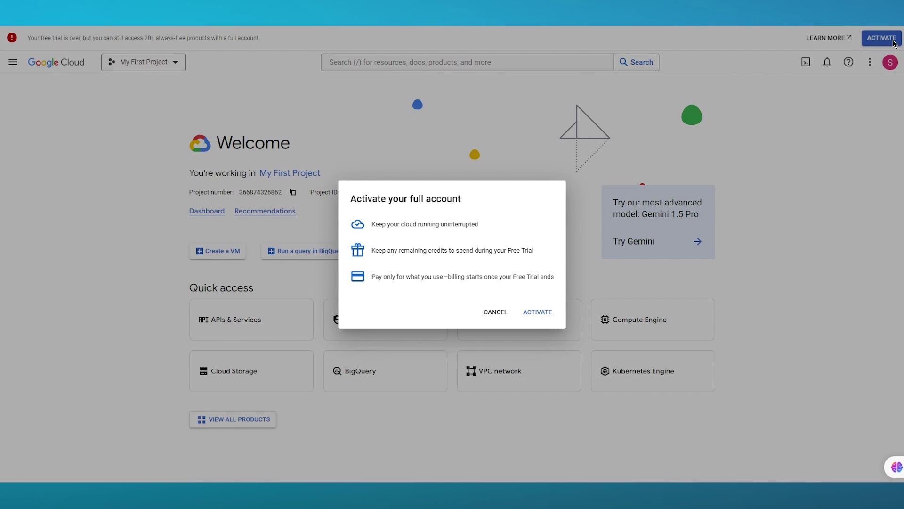
Confirm full-account activation, dismiss the success message, and close the project list without changing project
{"action": "left_click", "coordinate": [532, 311]}
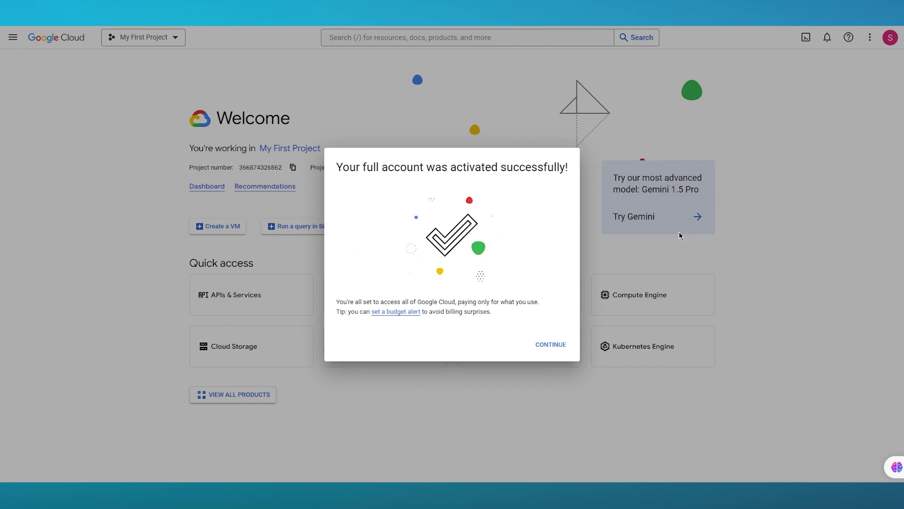
{"action": "left_click", "coordinate": [553, 344]}
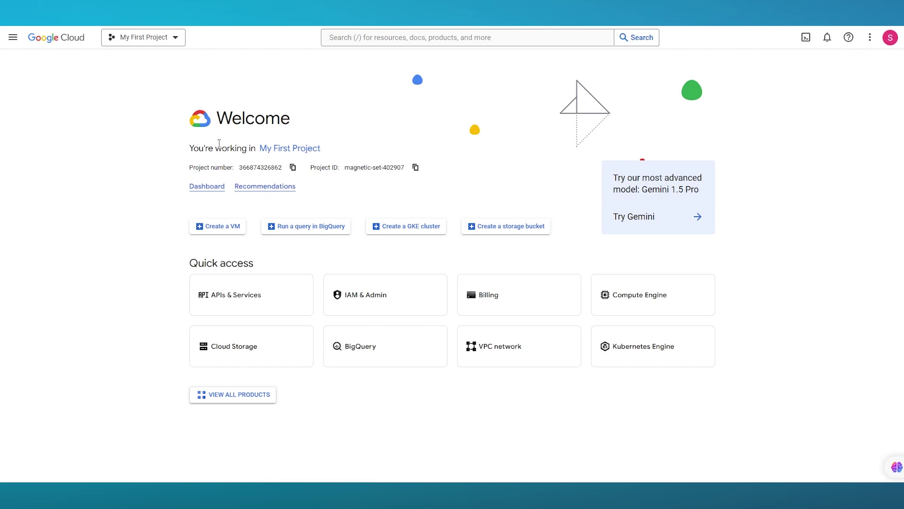
{"action": "left_click", "coordinate": [140, 38]}
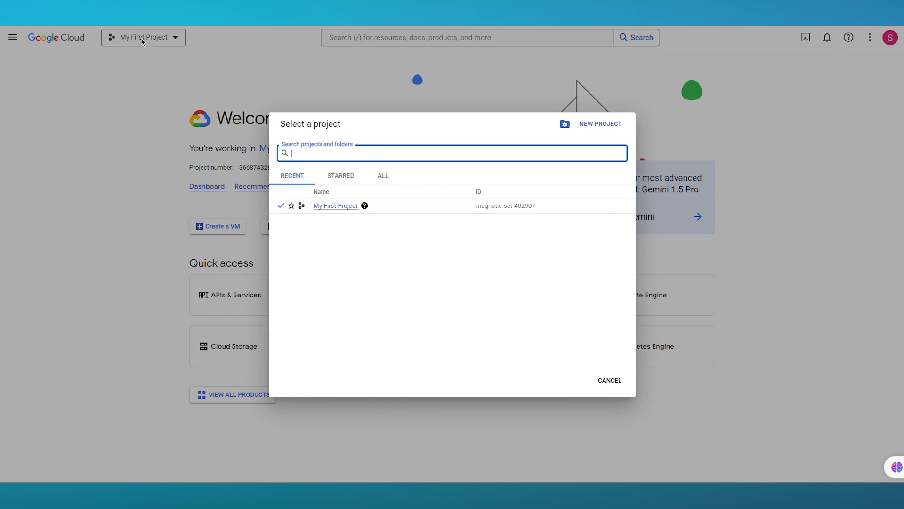
{"action": "left_click", "coordinate": [614, 383]}
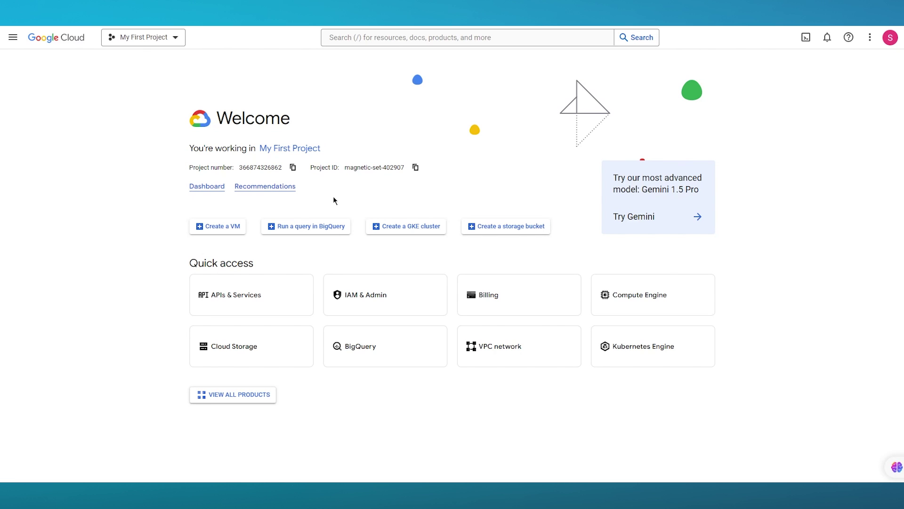
Create a new project named 'W mail' with Location left as No organization
{"action": "left_click", "coordinate": [151, 42]}
{"action": "left_click", "coordinate": [594, 124]}
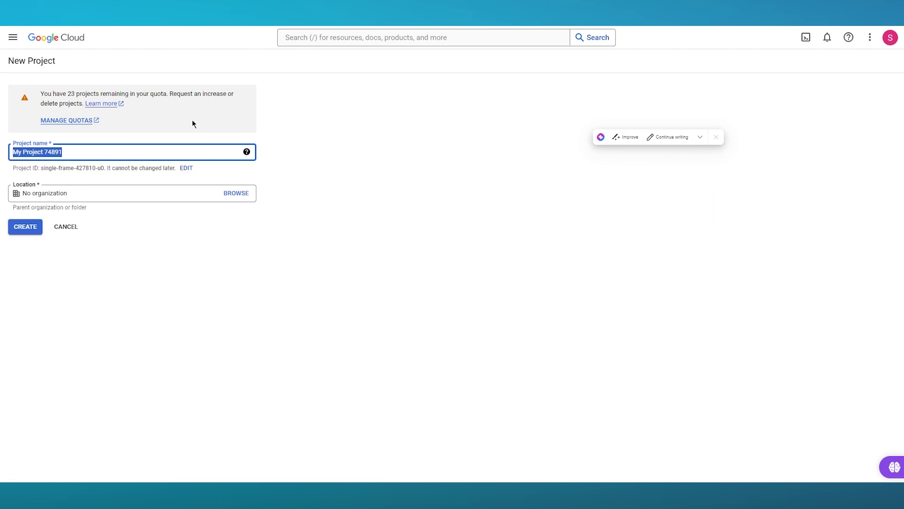
{"action": "type", "text": "W"}
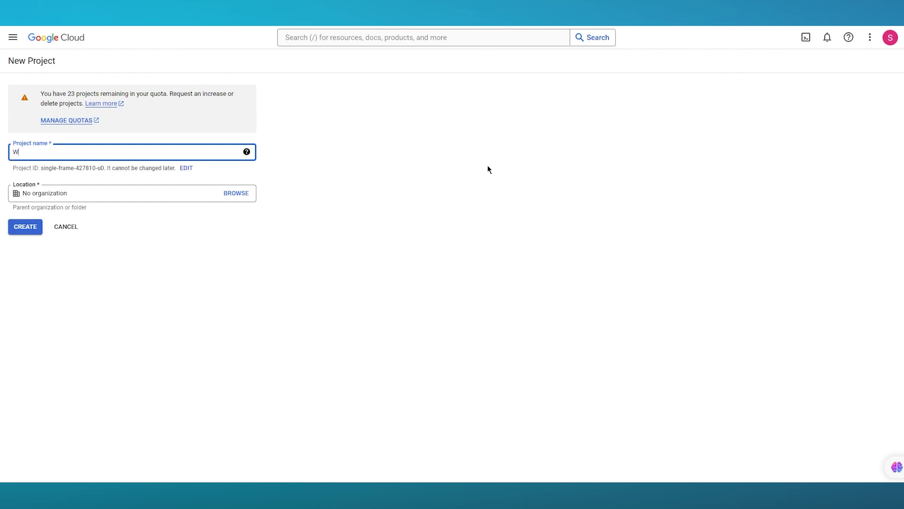
{"action": "type", "text": " mail"}
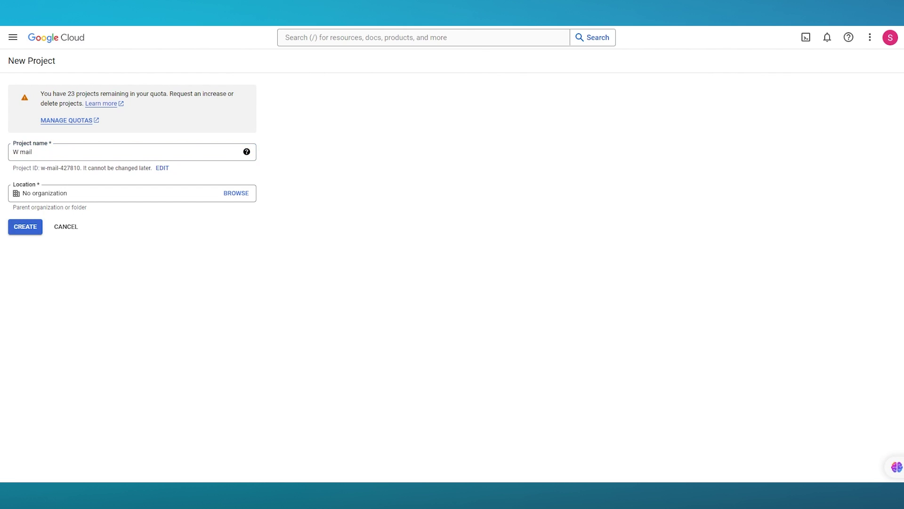
{"action": "left_click", "coordinate": [106, 153]}
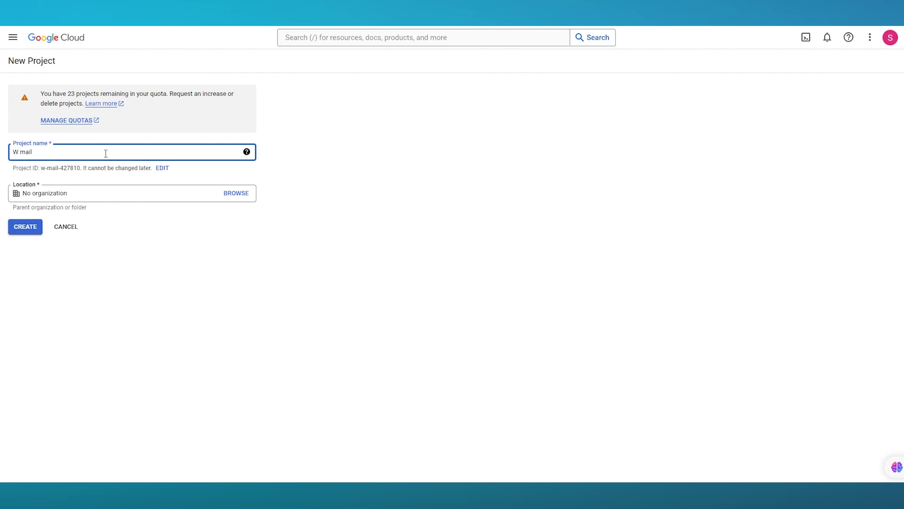
{"action": "left_click", "coordinate": [109, 192]}
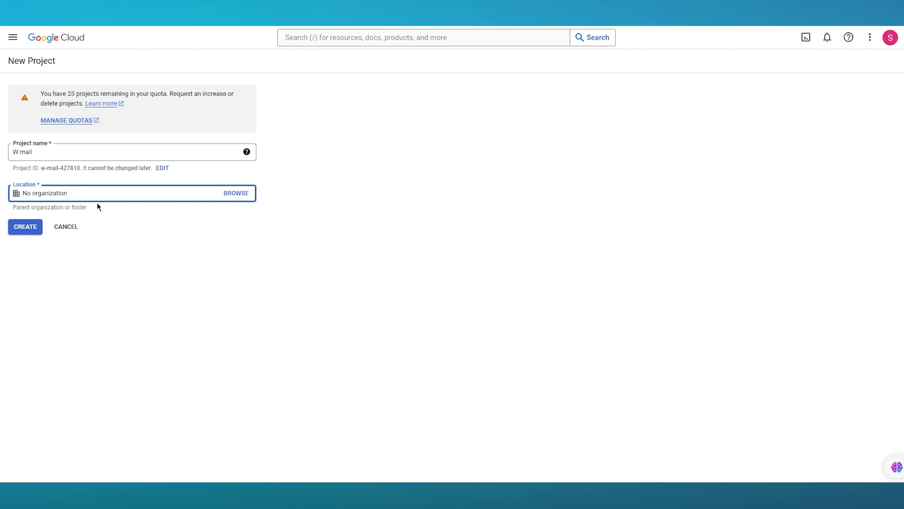
{"action": "left_click", "coordinate": [26, 227]}
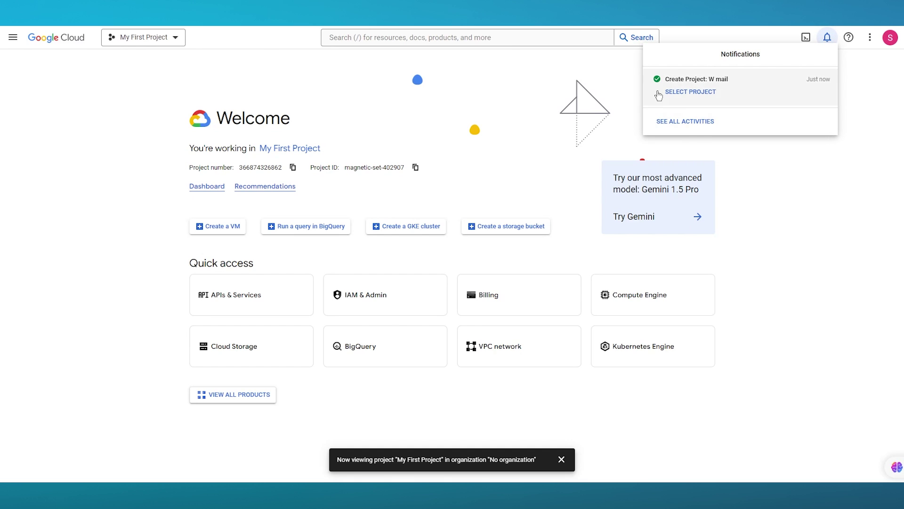
Select the W mail project, go to APIs & Services, and open its Library
{"action": "left_click", "coordinate": [685, 92]}
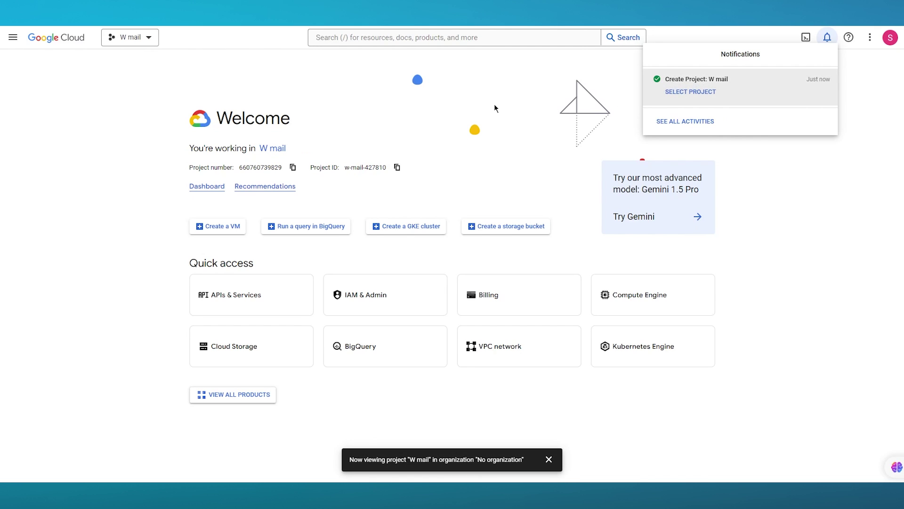
{"action": "left_click", "coordinate": [853, 212]}
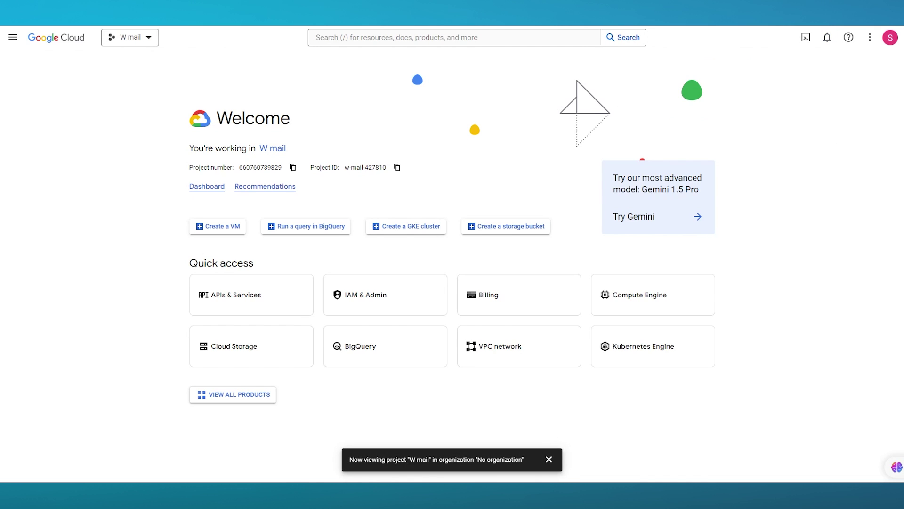
{"action": "left_click", "coordinate": [284, 299]}
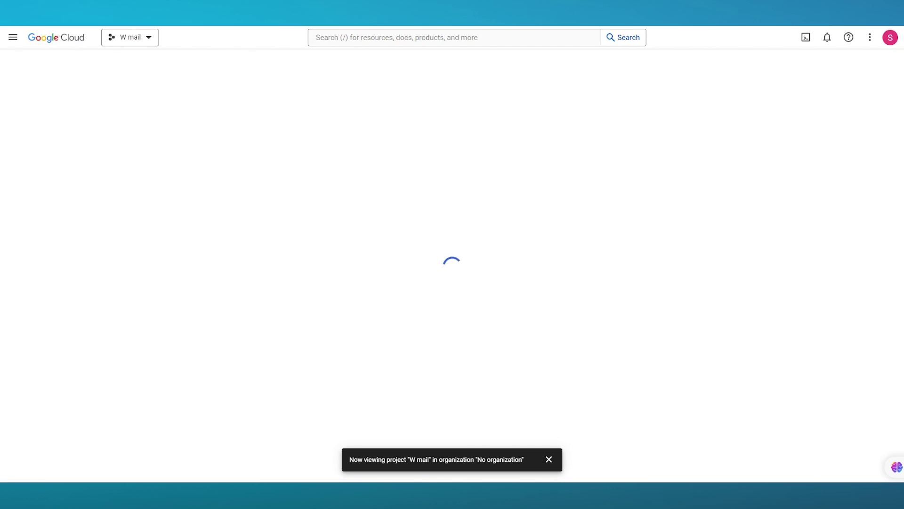
{"action": "left_click", "coordinate": [549, 459]}
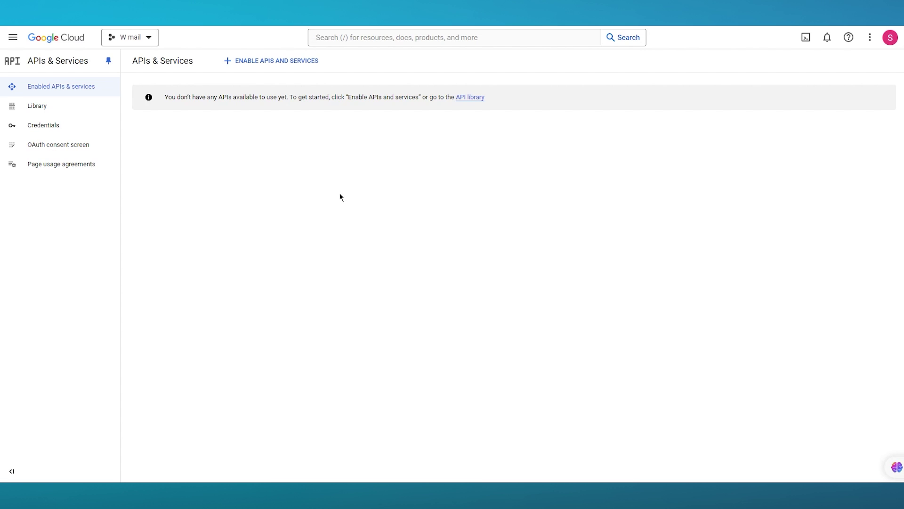
{"action": "left_click", "coordinate": [61, 106]}
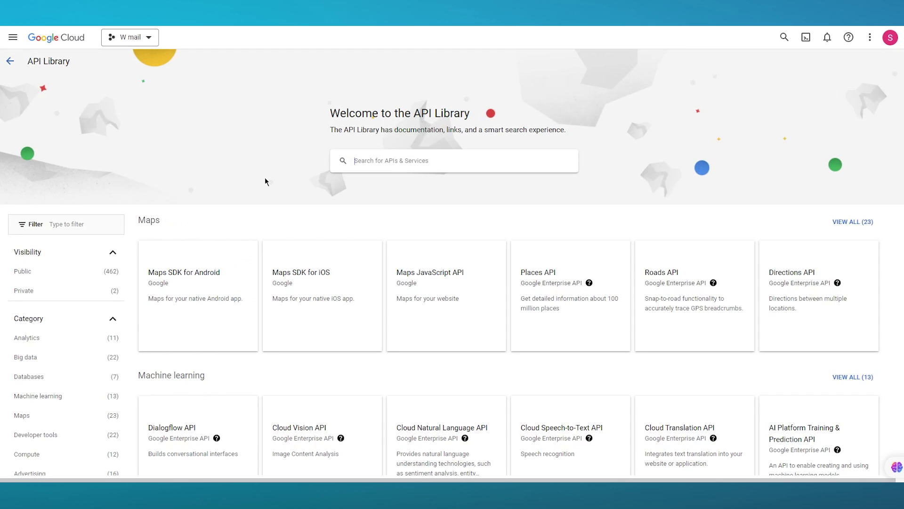
Search the API Library for 'gmail api' and enable the Gmail API
{"action": "left_click", "coordinate": [391, 164]}
{"action": "type", "text": "gmail api"}
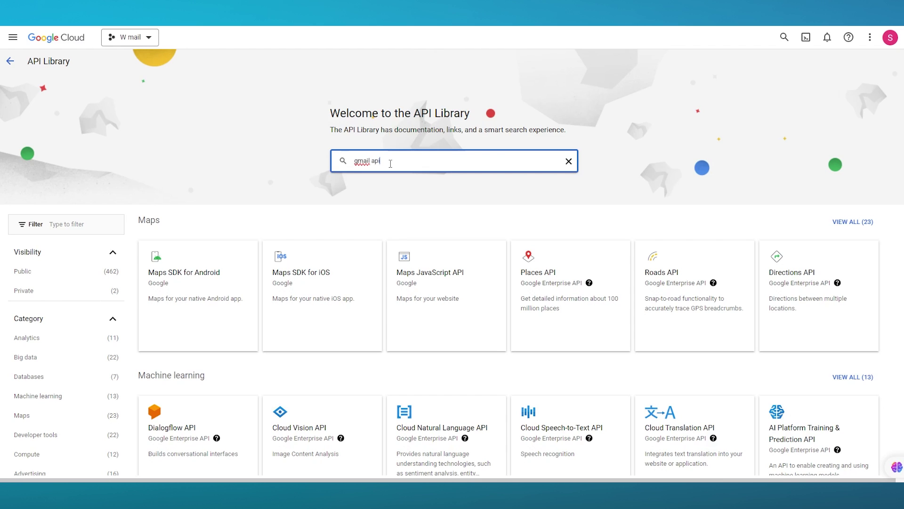
{"action": "key", "text": "Return"}
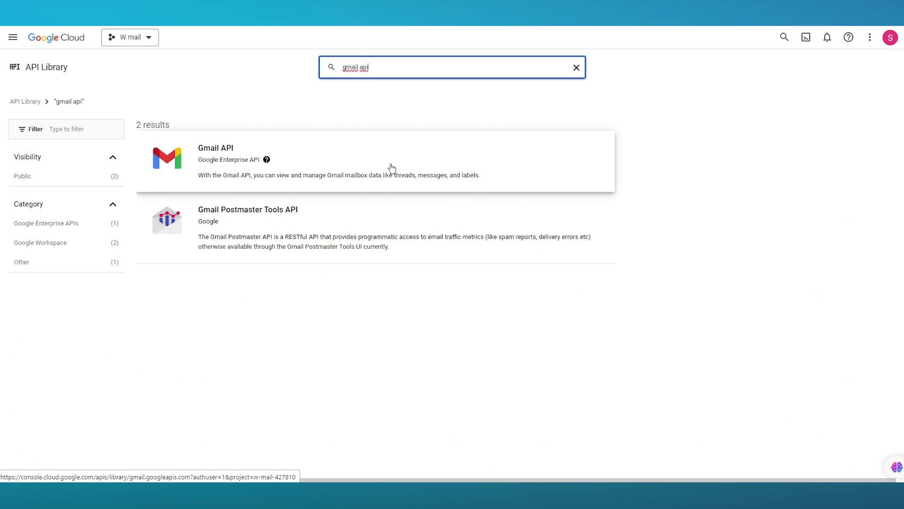
{"action": "left_click", "coordinate": [392, 167]}
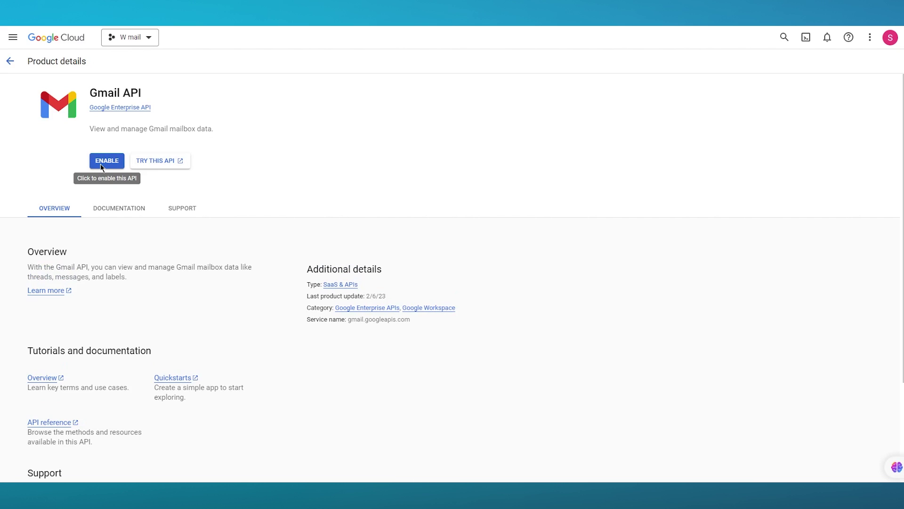
{"action": "left_click", "coordinate": [100, 163]}
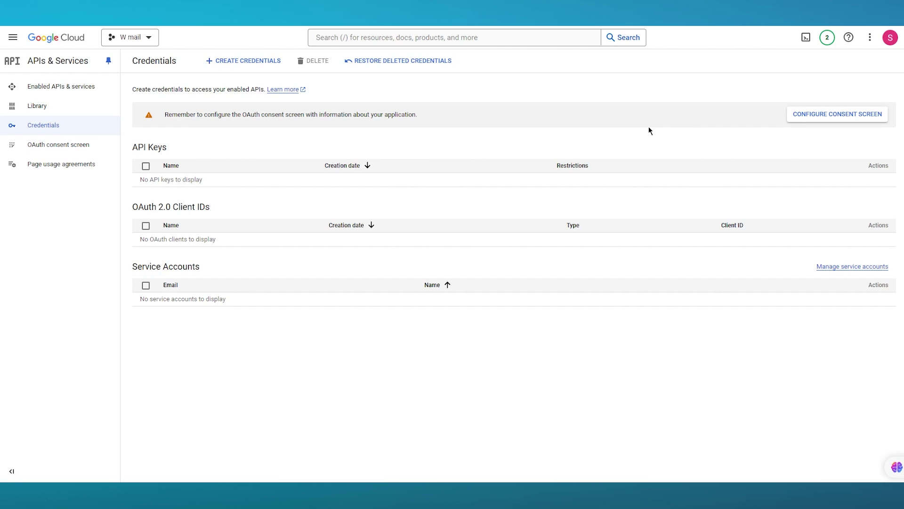
Create an API key from Create Credentials and close the API key created dialog
{"action": "left_click", "coordinate": [243, 61]}
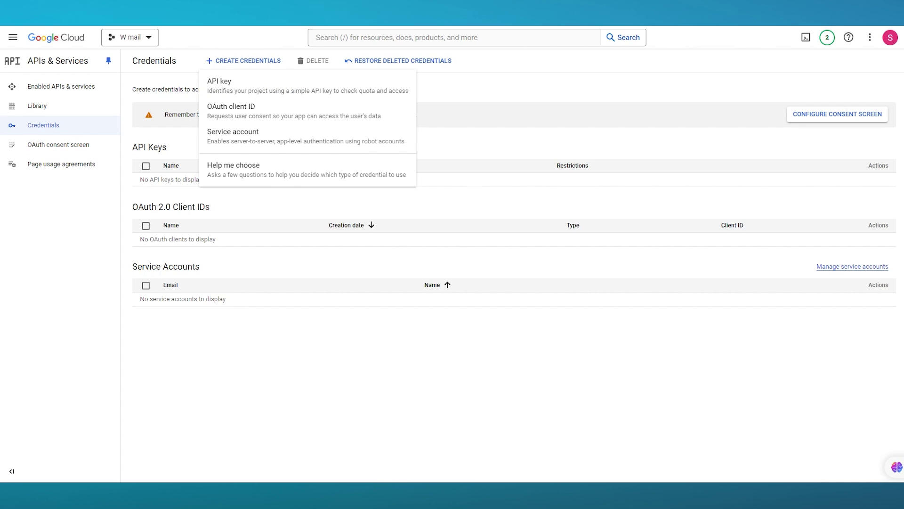
{"action": "left_click", "coordinate": [277, 86]}
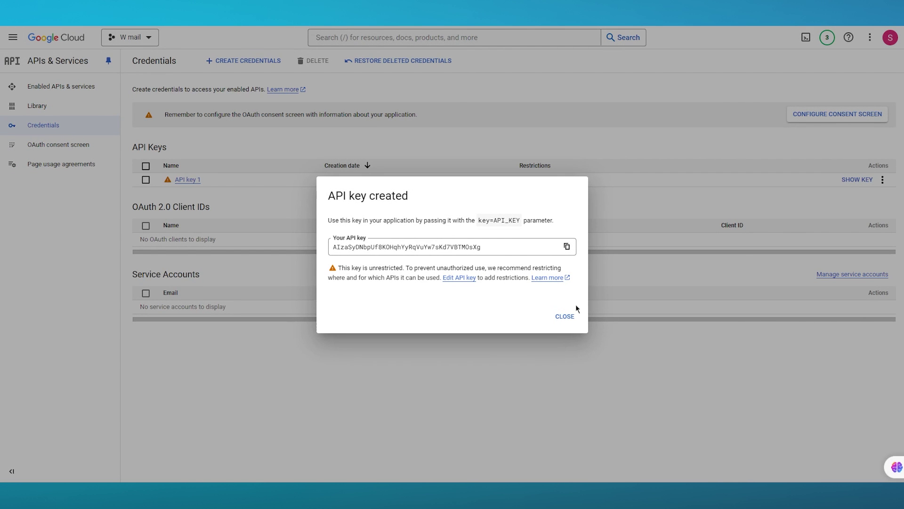
{"action": "left_click", "coordinate": [565, 316]}
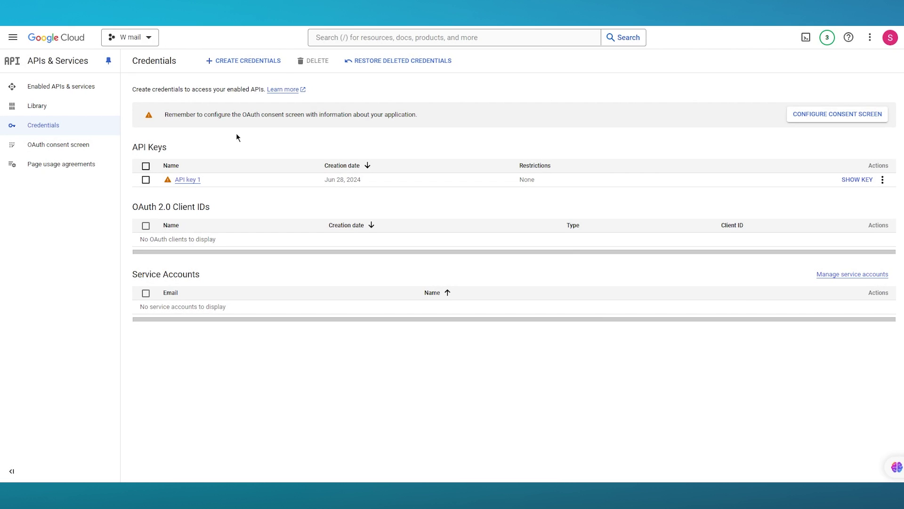
{"action": "left_click", "coordinate": [248, 61]}
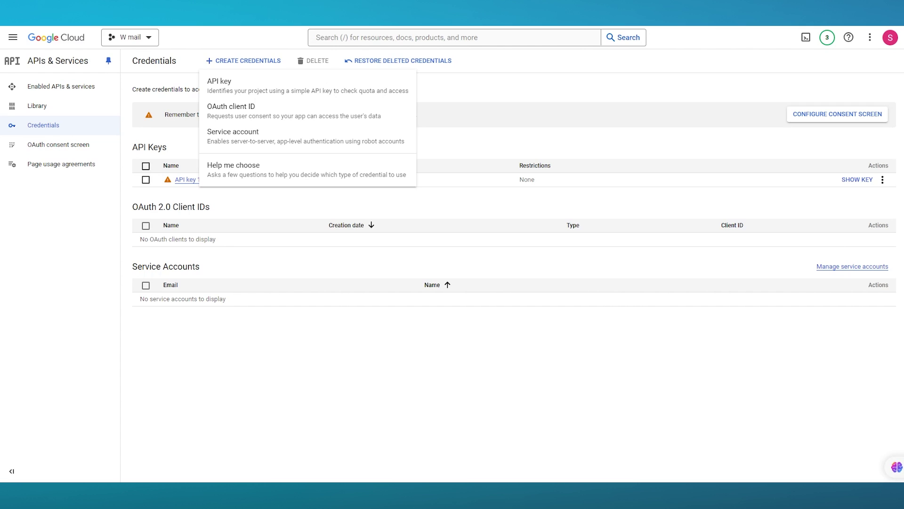
Start an OAuth client ID and go to Configure Consent Screen
{"action": "left_click", "coordinate": [283, 121]}
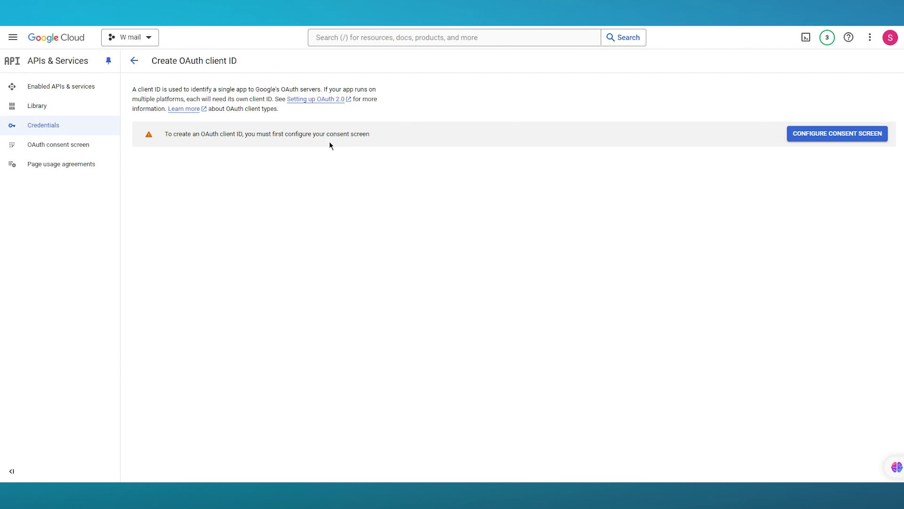
{"action": "left_click", "coordinate": [835, 135]}
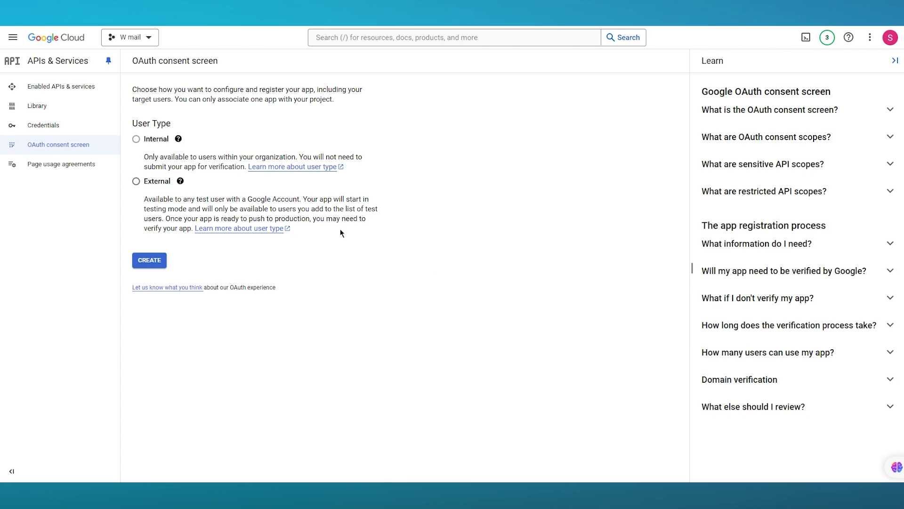
{"action": "mouse_move", "coordinate": [145, 141]}
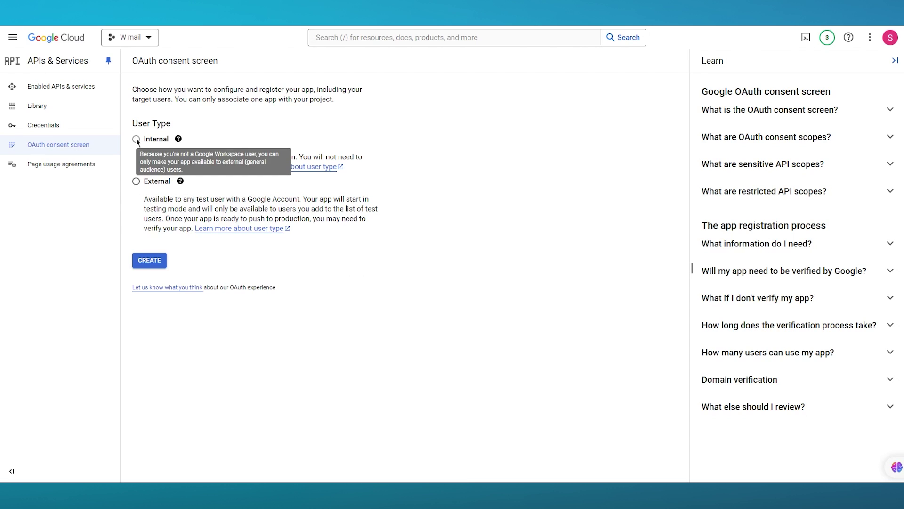
Choose External users, name the app 'WP mail smt', and select the account email as support contact
{"action": "left_click", "coordinate": [136, 181]}
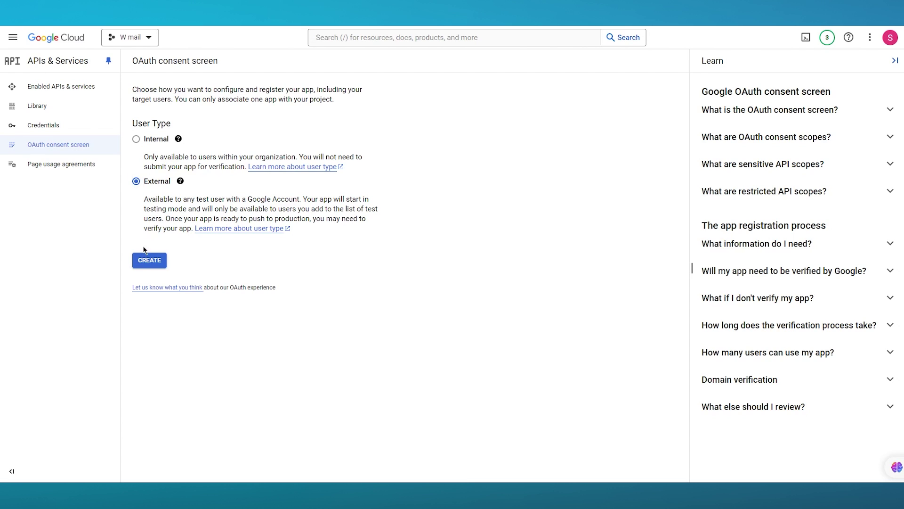
{"action": "left_click", "coordinate": [145, 266]}
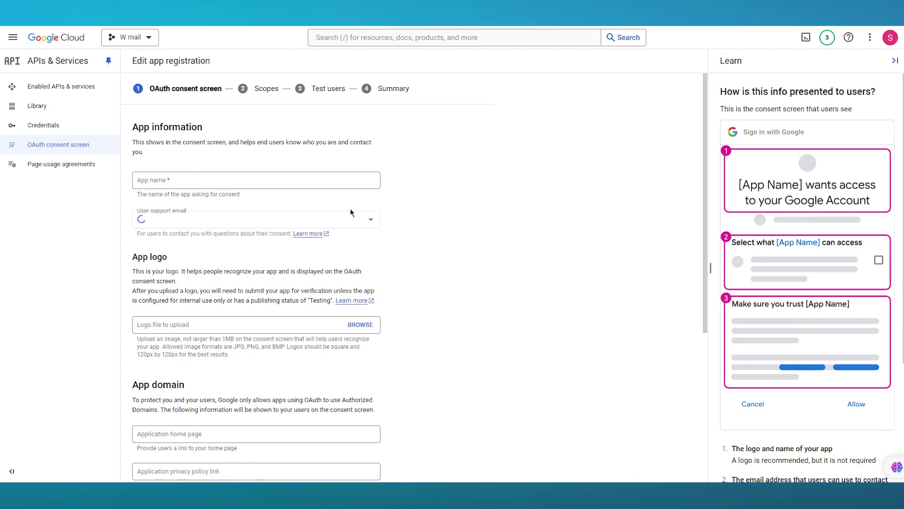
{"action": "left_click", "coordinate": [256, 177]}
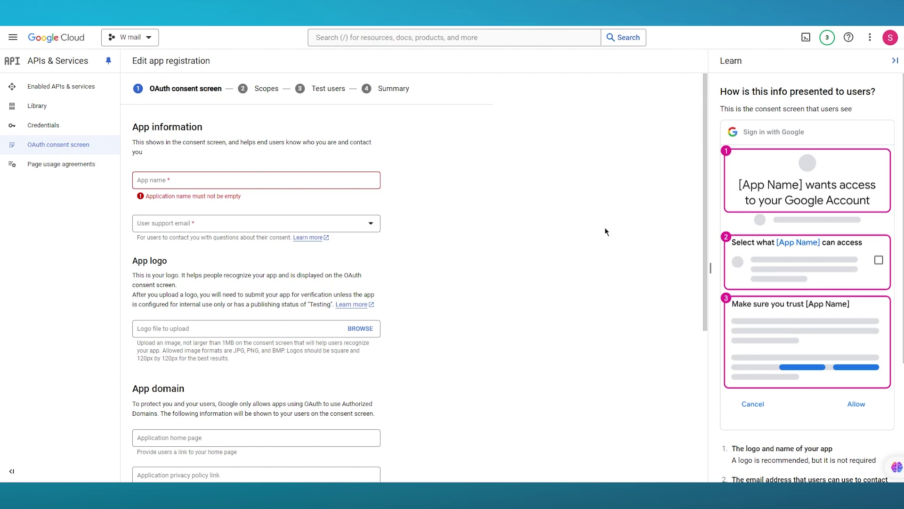
{"action": "left_click", "coordinate": [252, 178]}
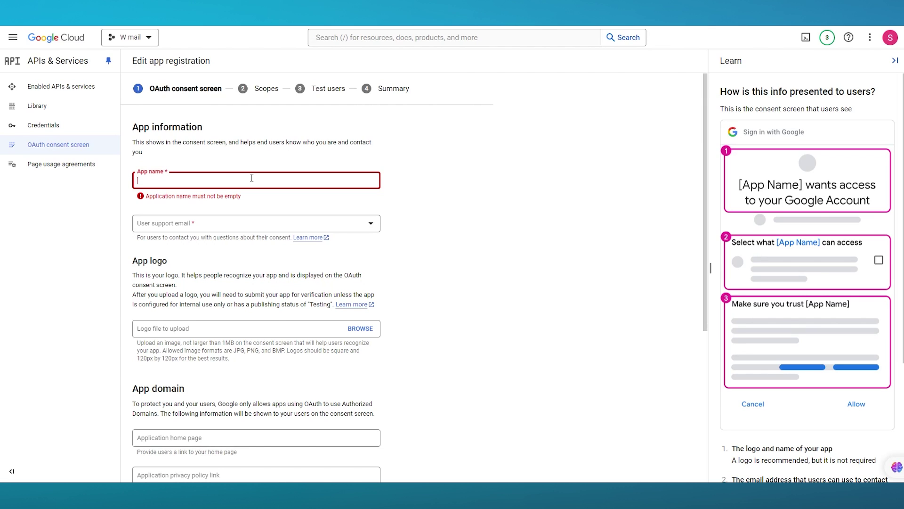
{"action": "type", "text": "WP mail smt"}
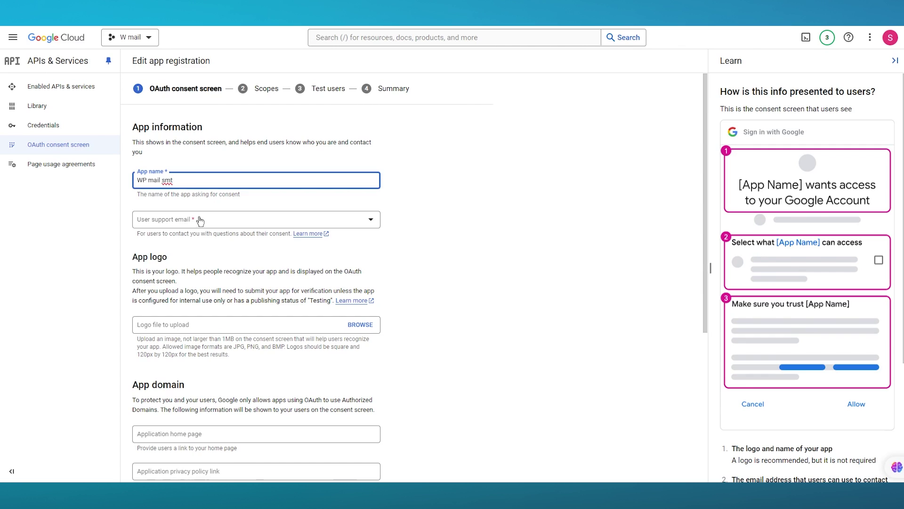
{"action": "left_click", "coordinate": [200, 219]}
{"action": "left_click", "coordinate": [215, 226]}
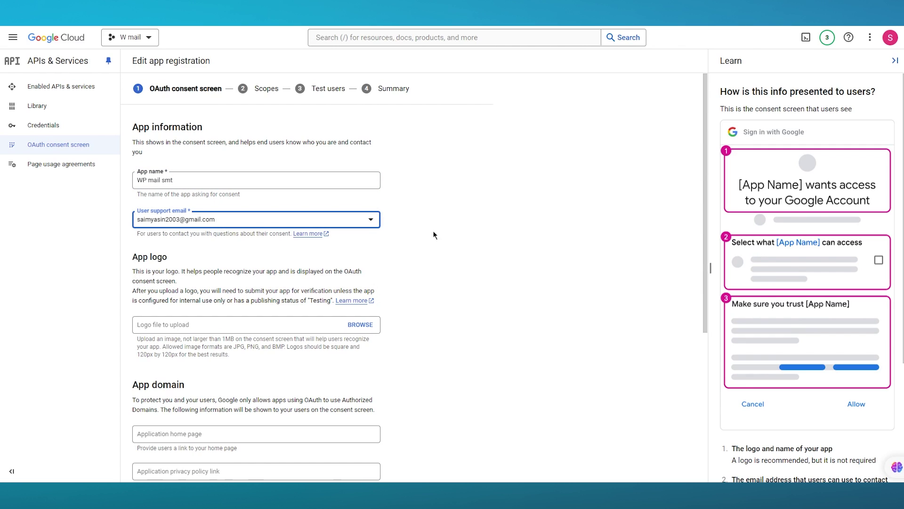
Enter the developer contact email address and save the app information
{"action": "scroll", "coordinate": [434, 232], "scroll_direction": "down", "scroll_amount": 2}
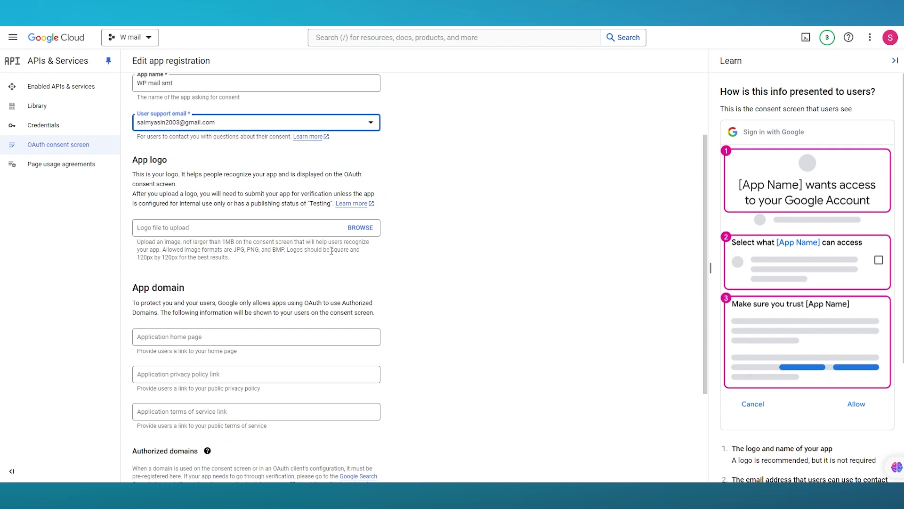
{"action": "scroll", "coordinate": [223, 214], "scroll_direction": "down", "scroll_amount": 3}
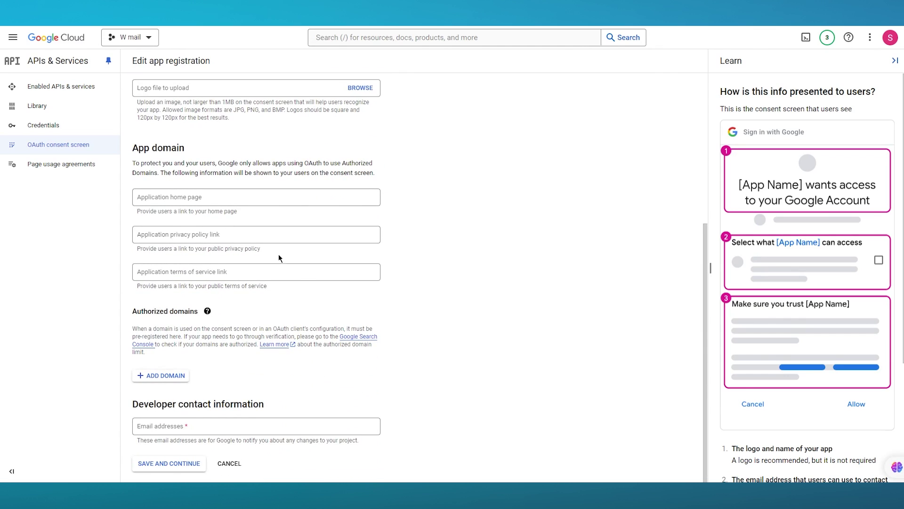
{"action": "left_click", "coordinate": [223, 431]}
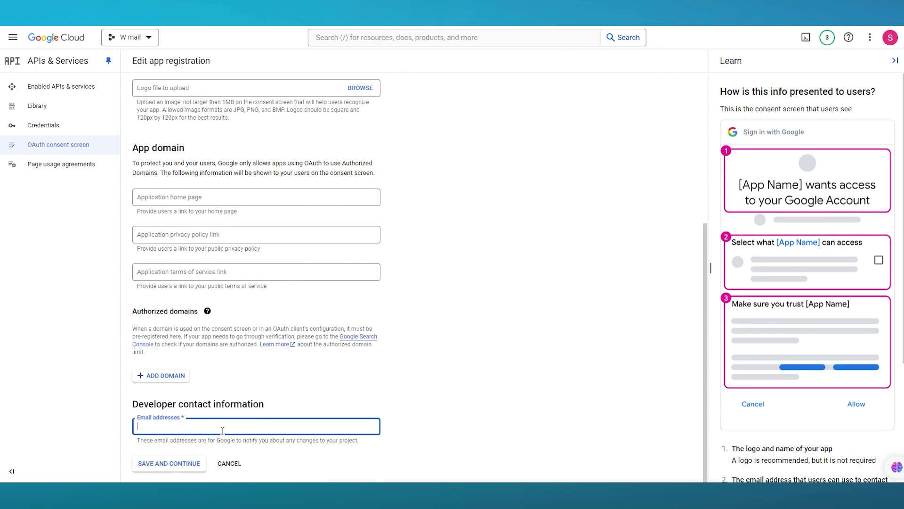
{"action": "left_click", "coordinate": [293, 315]}
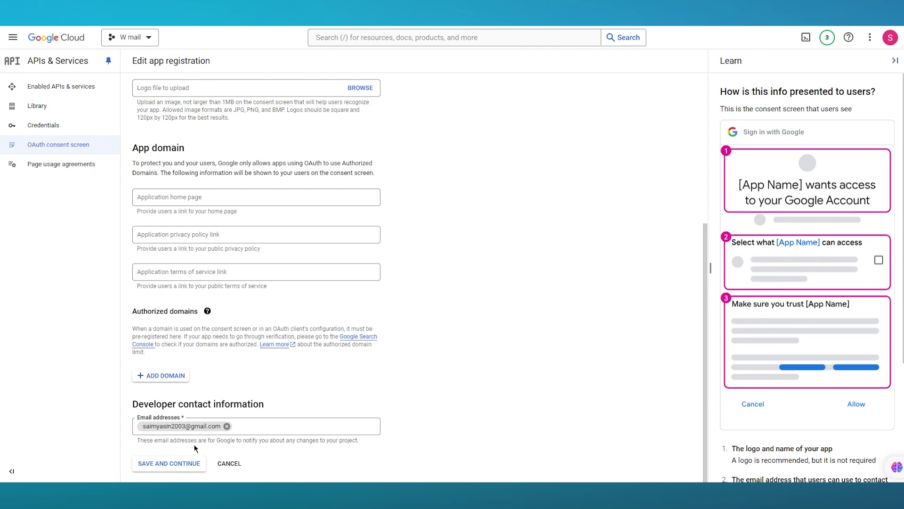
{"action": "left_click", "coordinate": [182, 463]}
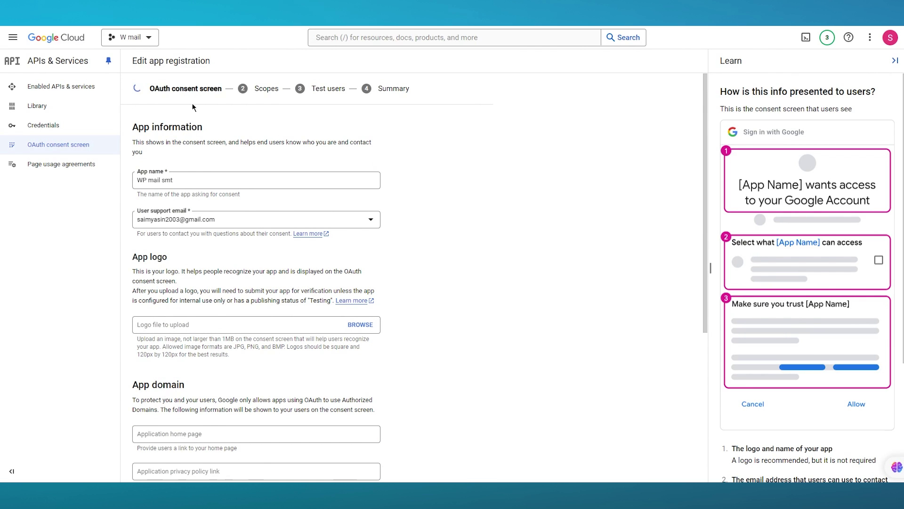
Continue past Scopes and Test users to the summary, return to the dashboard, and open Credentials
{"action": "scroll", "coordinate": [326, 176], "scroll_direction": "down", "scroll_amount": 1}
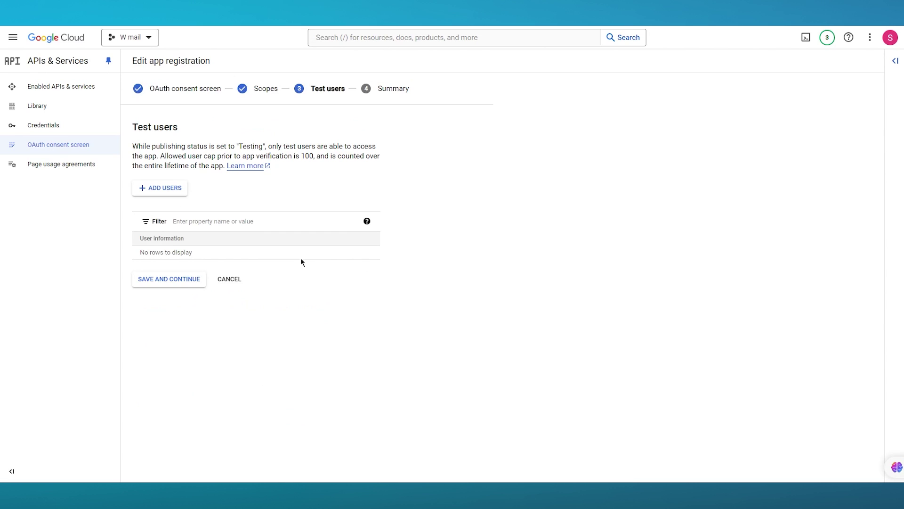
{"action": "left_click", "coordinate": [164, 282]}
{"action": "scroll", "coordinate": [284, 283], "scroll_direction": "down", "scroll_amount": 4}
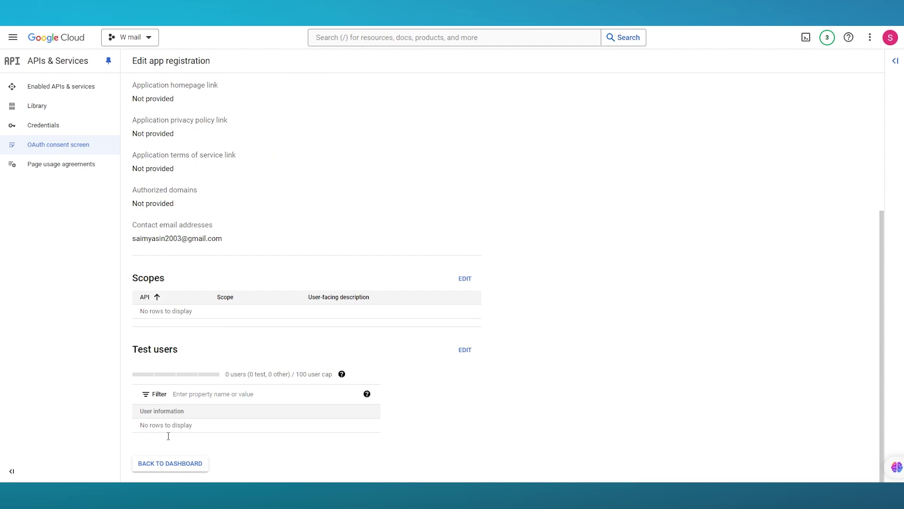
{"action": "scroll", "coordinate": [261, 319], "scroll_direction": "up", "scroll_amount": 5}
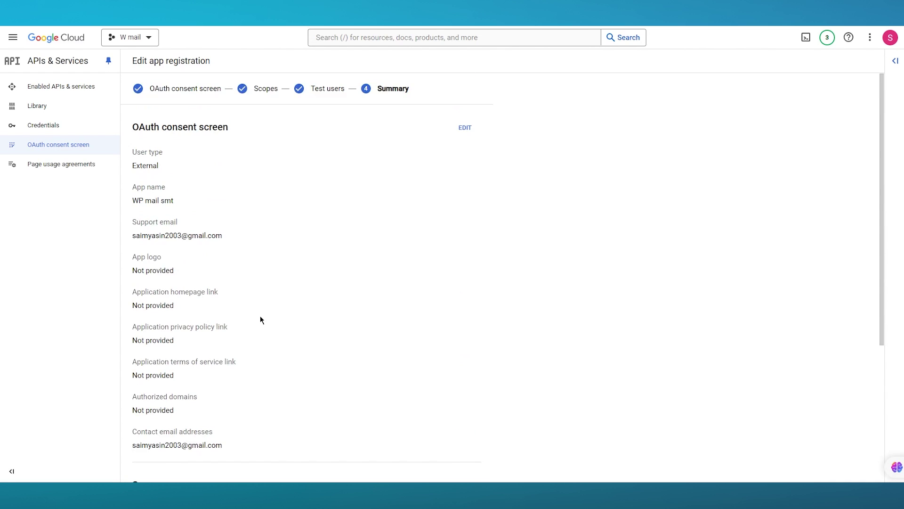
{"action": "scroll", "coordinate": [260, 318], "scroll_direction": "down", "scroll_amount": 5}
{"action": "left_click", "coordinate": [183, 468]}
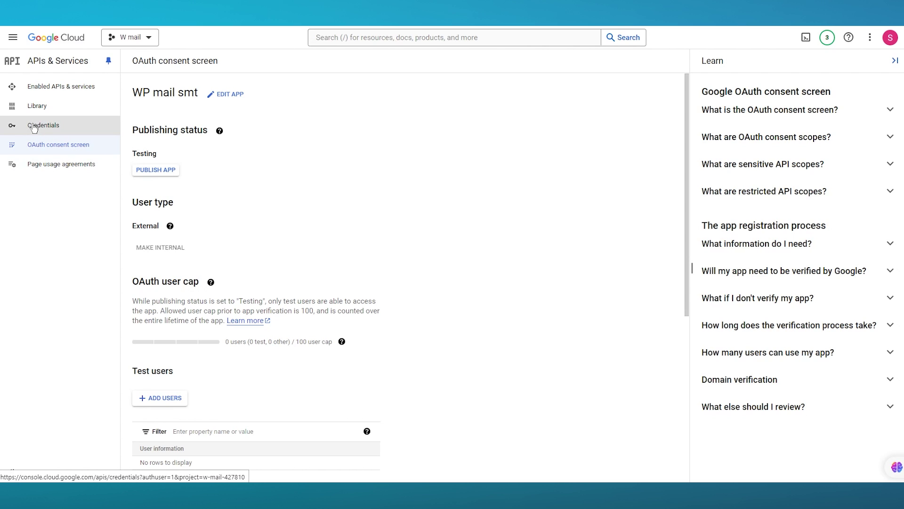
{"action": "scroll", "coordinate": [243, 222], "scroll_direction": "down", "scroll_amount": 6}
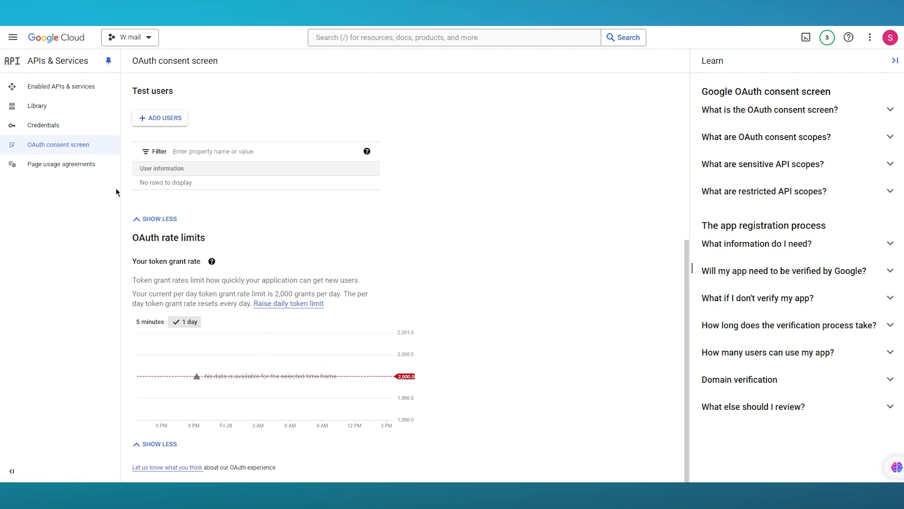
{"action": "left_click", "coordinate": [32, 127]}
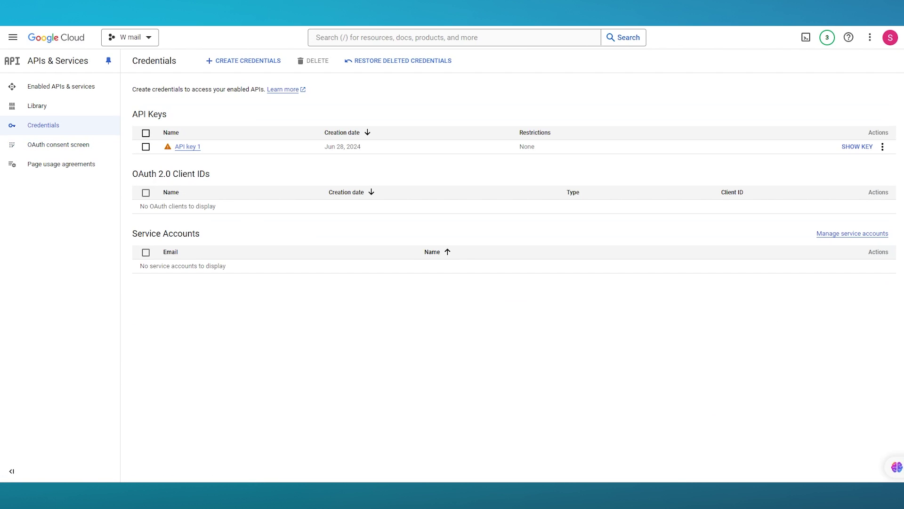
Start a new OAuth client ID with Web application as the application type
{"action": "left_click", "coordinate": [256, 65]}
{"action": "left_click", "coordinate": [249, 111]}
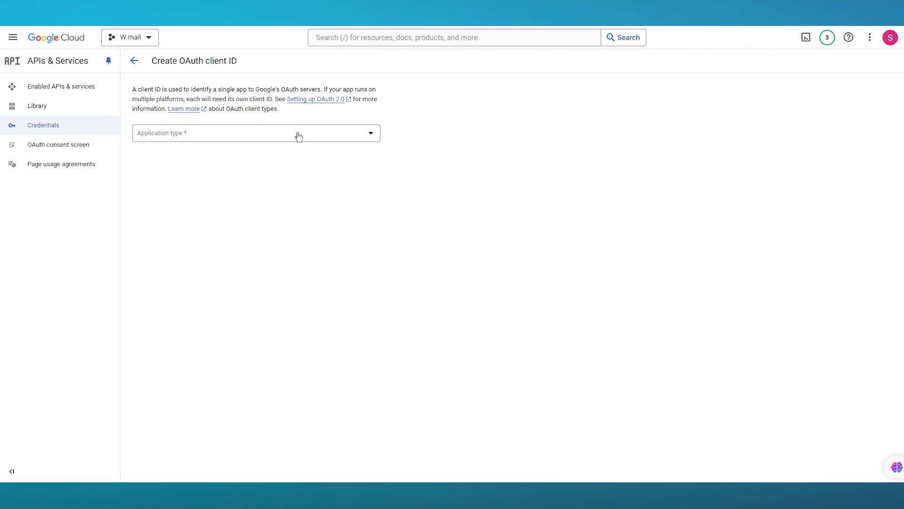
{"action": "left_click", "coordinate": [287, 133]}
{"action": "left_click", "coordinate": [287, 143]}
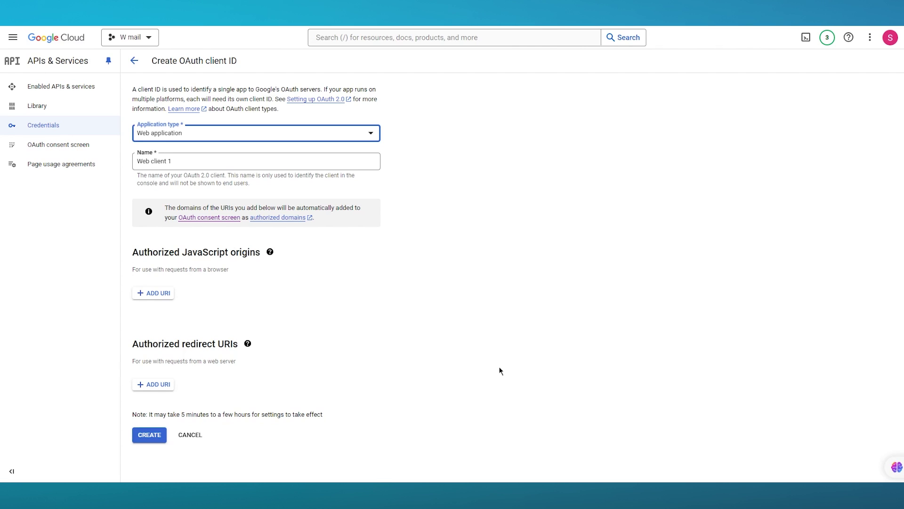
Copy the Authorized redirect URI from the WP Mail SMTP Gmail settings
{"action": "left_click", "coordinate": [531, 292]}
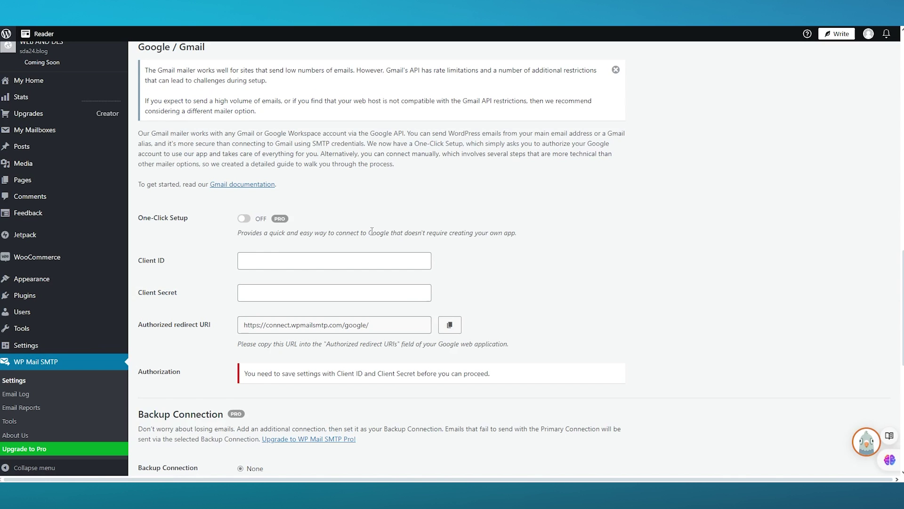
{"action": "scroll", "coordinate": [353, 261], "scroll_direction": "down", "scroll_amount": 3}
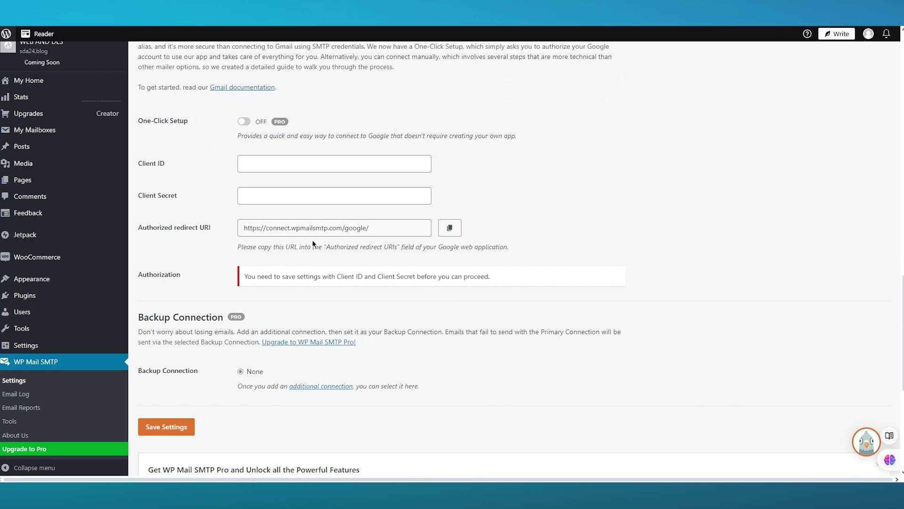
{"action": "left_click", "coordinate": [448, 229]}
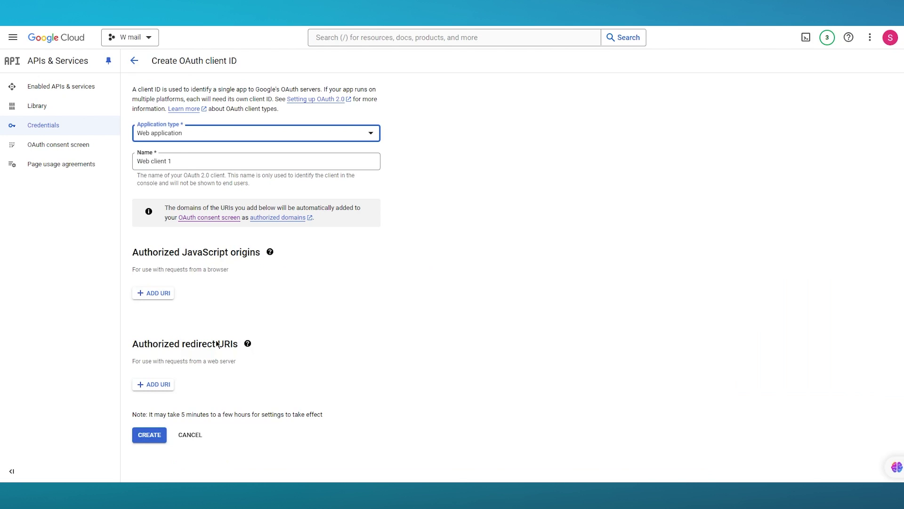
{"action": "left_click", "coordinate": [154, 384]}
{"action": "right_click", "coordinate": [211, 390]}
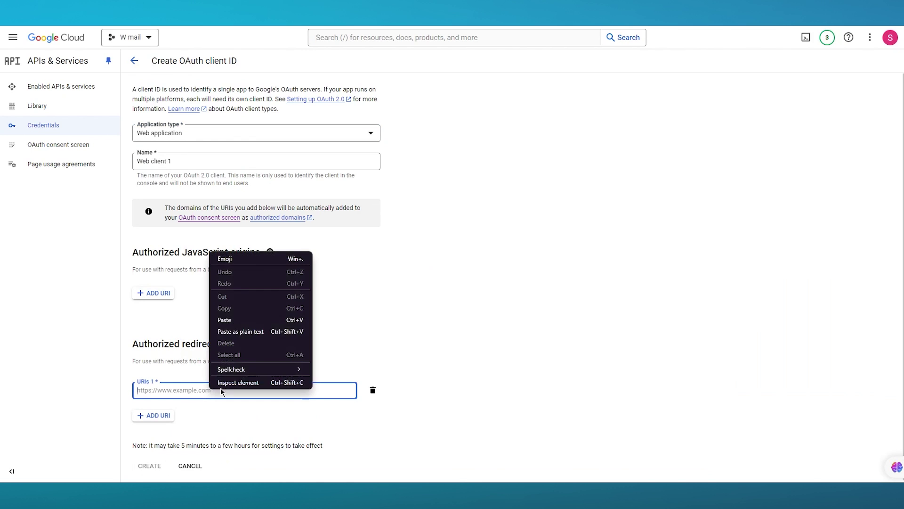
{"action": "left_click", "coordinate": [241, 318]}
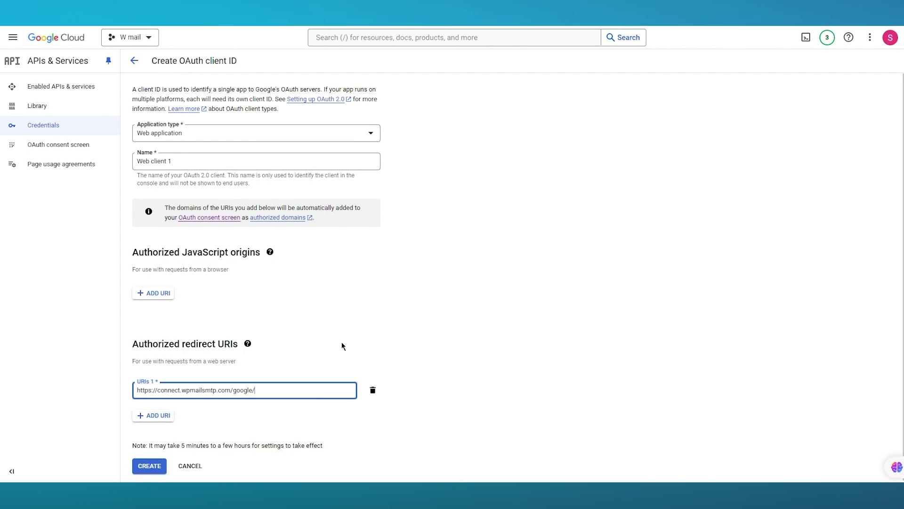
{"action": "left_click", "coordinate": [149, 414]}
{"action": "scroll", "coordinate": [202, 405], "scroll_direction": "down", "scroll_amount": 1}
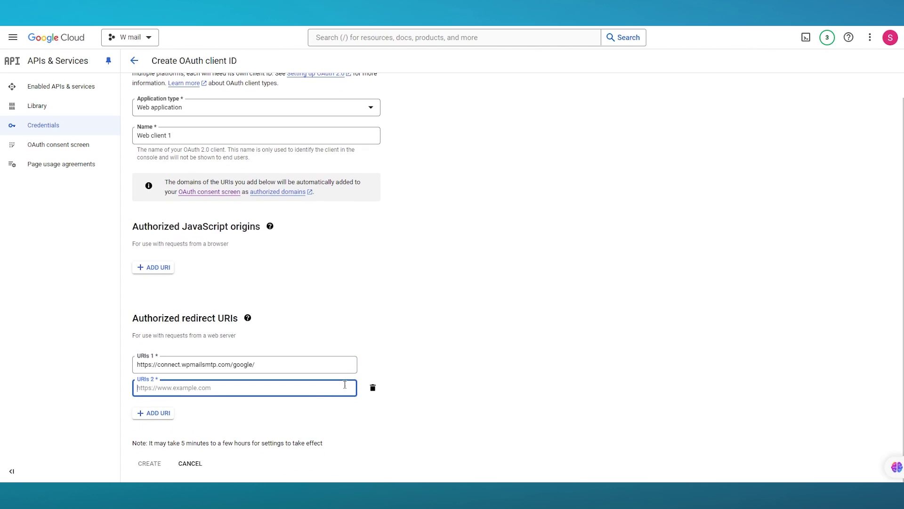
{"action": "left_click", "coordinate": [374, 389]}
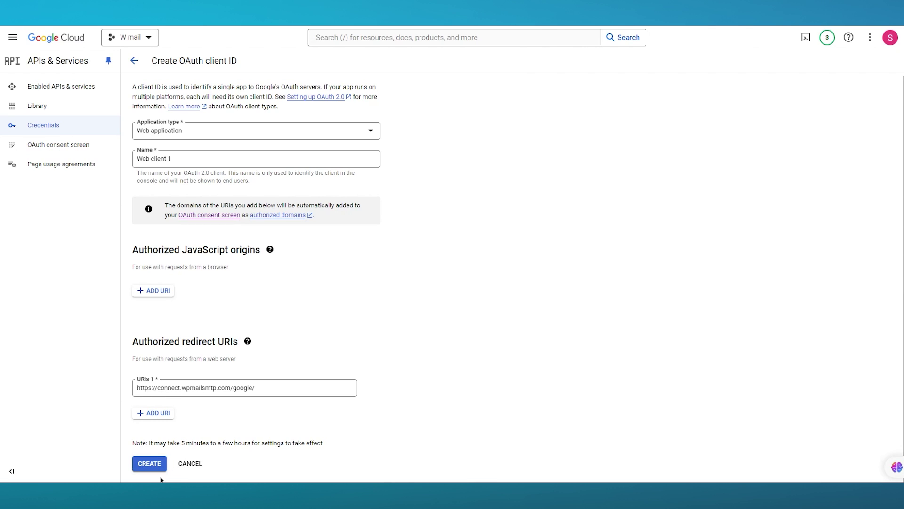
{"action": "left_click", "coordinate": [145, 464]}
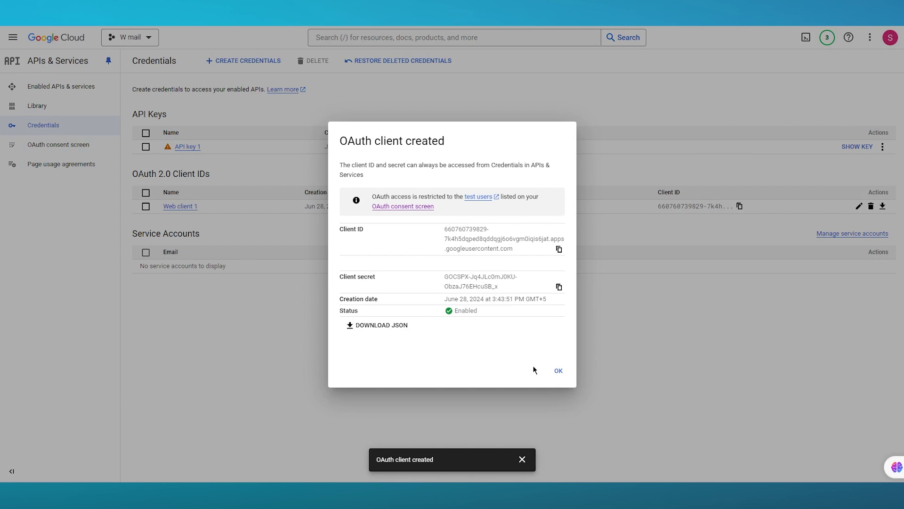
Close the client-created dialog, show Web client 1's ID and secret, and copy the Client ID
{"action": "left_click", "coordinate": [558, 371]}
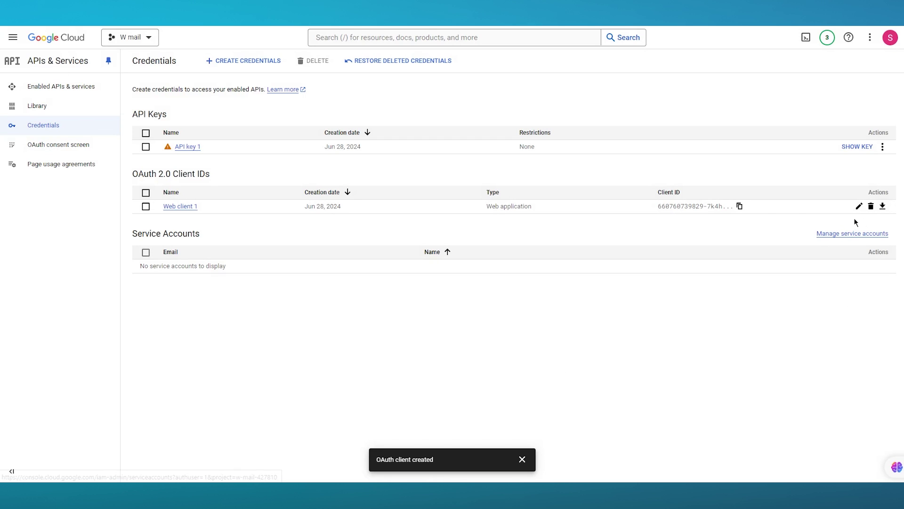
{"action": "left_click", "coordinate": [883, 207]}
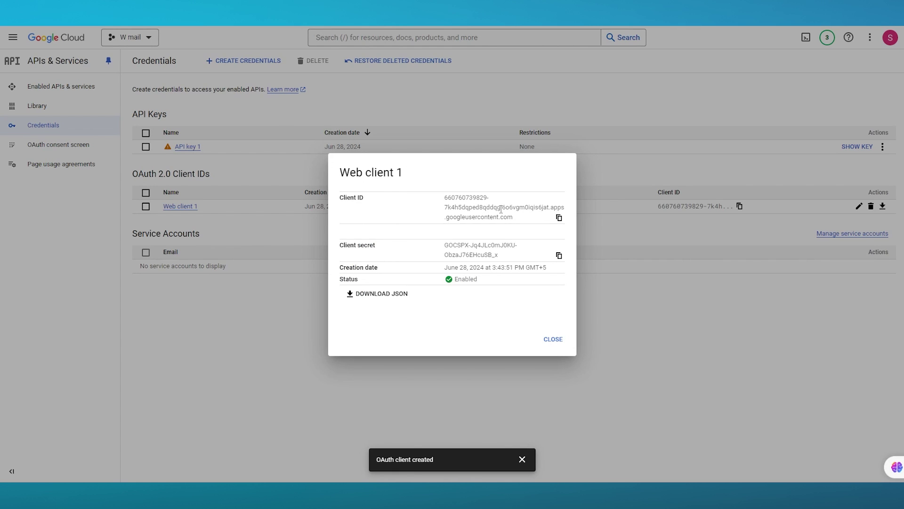
{"action": "left_click", "coordinate": [559, 218]}
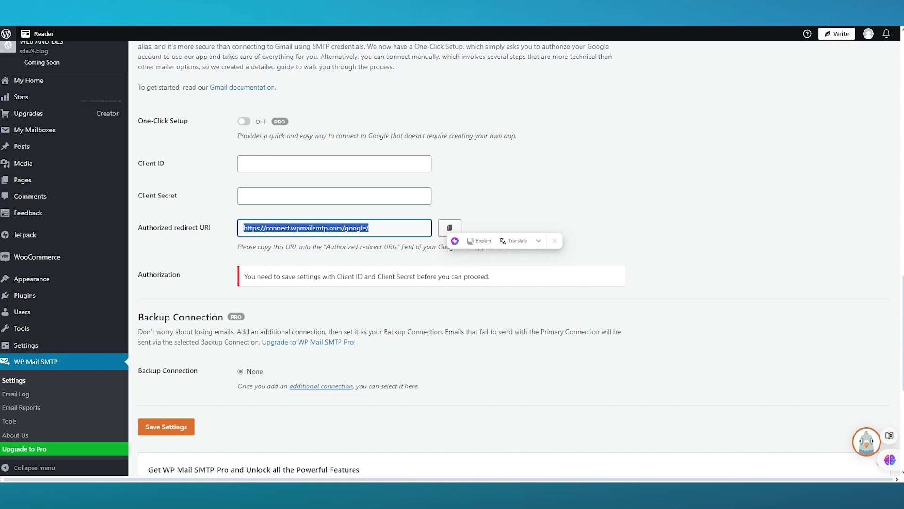
Paste Web client 1's Client ID and Client Secret into the matching WP Mail SMTP fields
{"action": "left_click", "coordinate": [299, 163]}
{"action": "right_click", "coordinate": [298, 164]}
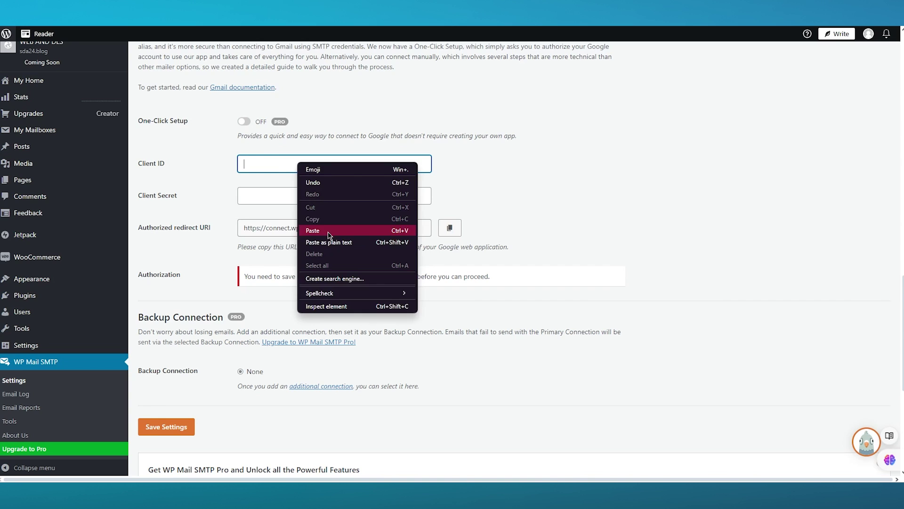
{"action": "left_click", "coordinate": [346, 230]}
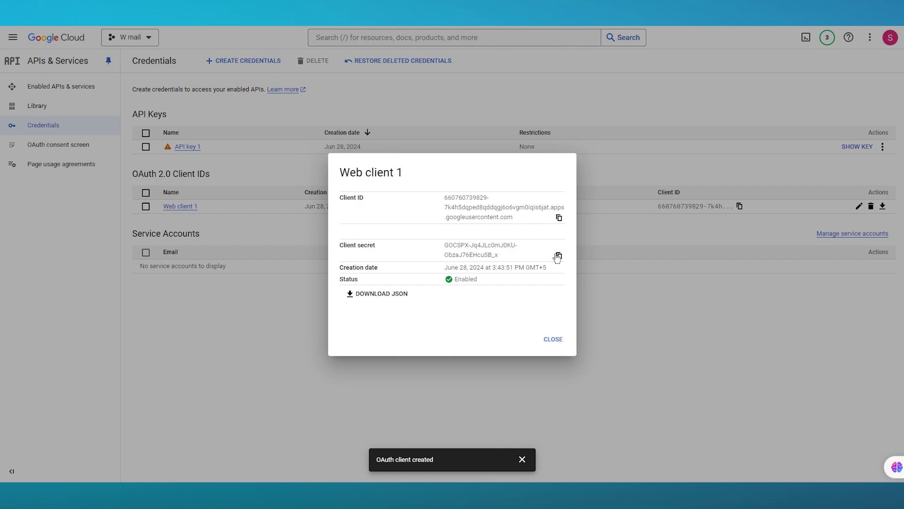
{"action": "left_click", "coordinate": [559, 255]}
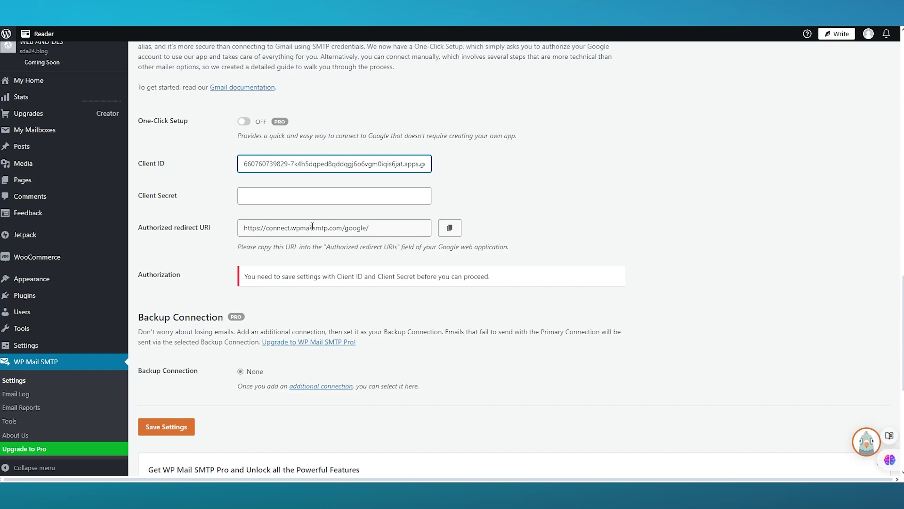
{"action": "left_click", "coordinate": [295, 195]}
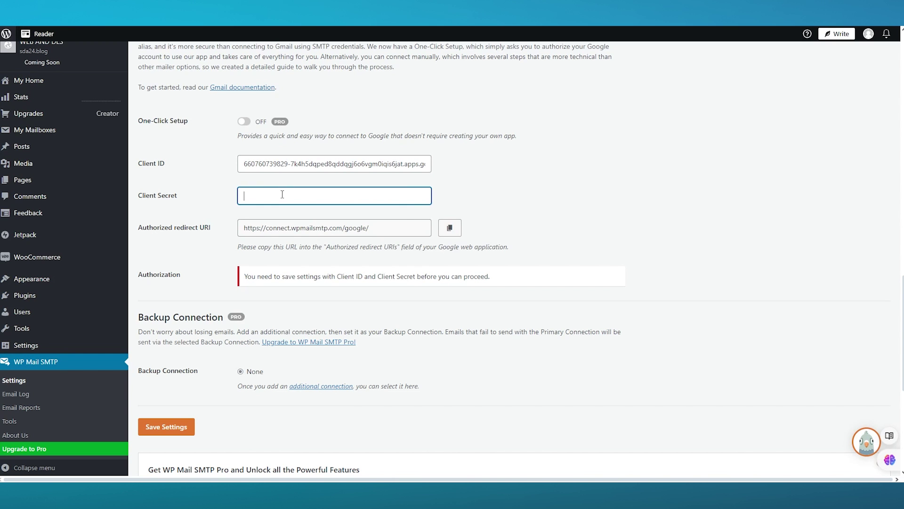
{"action": "right_click", "coordinate": [294, 195]}
{"action": "left_click", "coordinate": [298, 259]}
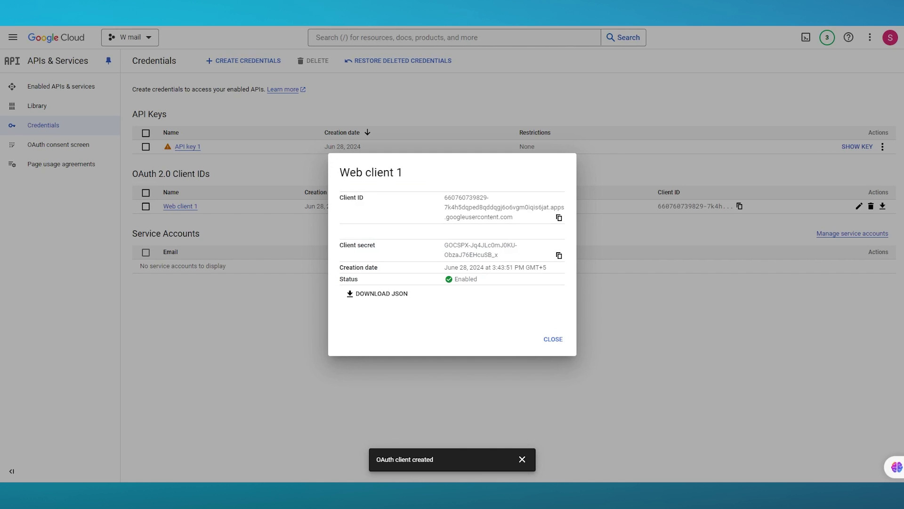
Publish the WP mail smt OAuth consent-screen app to production
{"action": "left_click", "coordinate": [551, 339]}
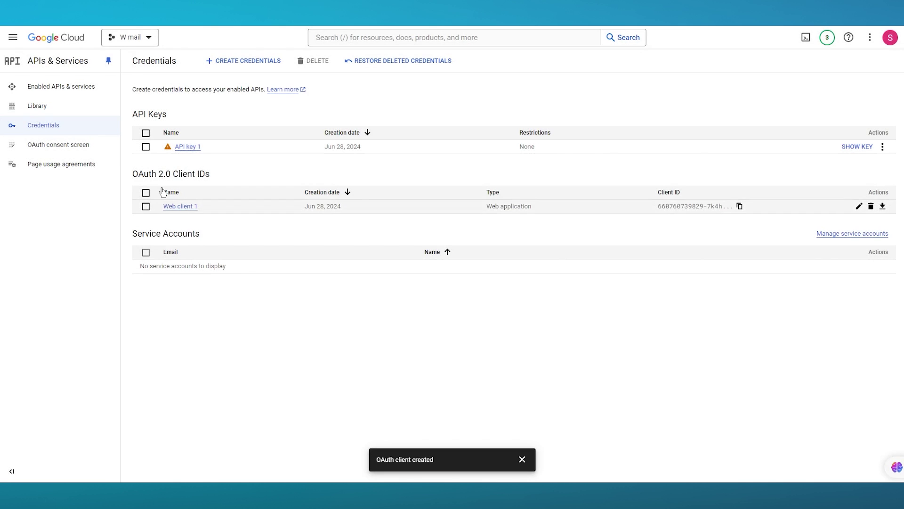
{"action": "left_click", "coordinate": [97, 151]}
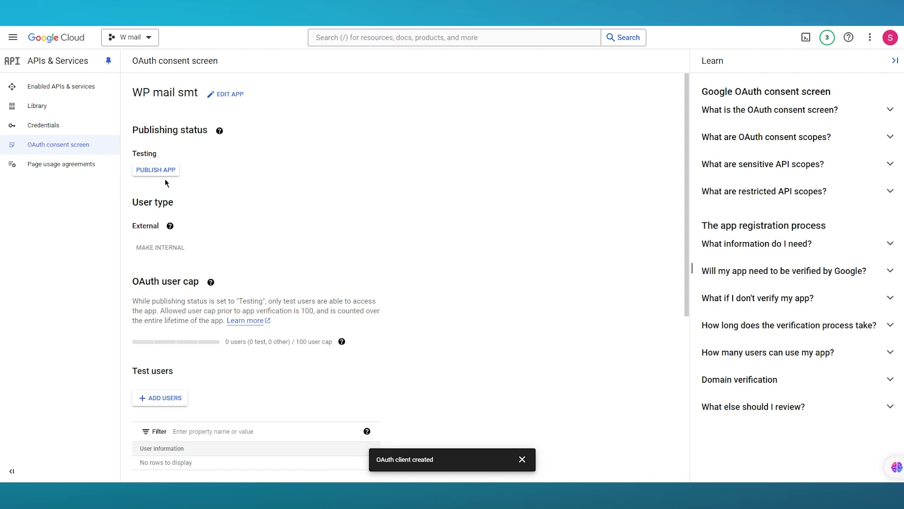
{"action": "left_click", "coordinate": [155, 171]}
{"action": "left_click", "coordinate": [559, 305]}
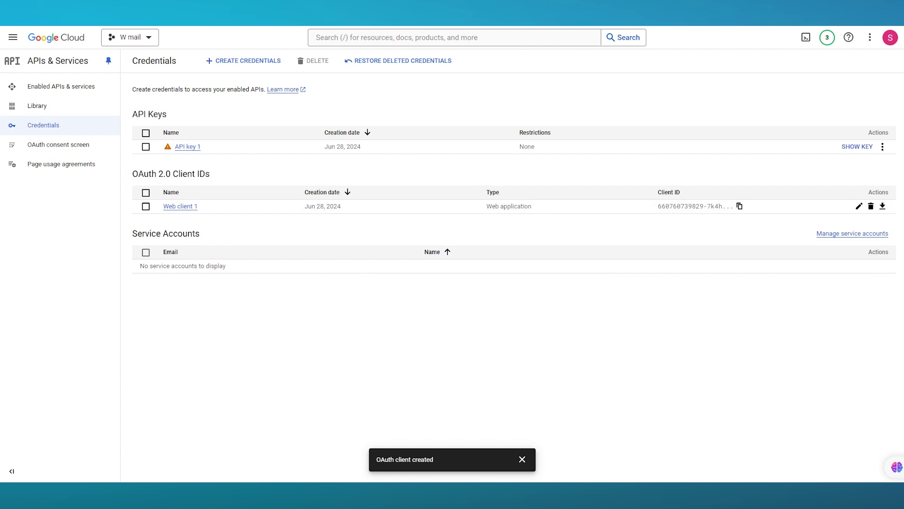
Open Web client 1 and select its full Client ID under Additional information
{"action": "left_click", "coordinate": [859, 206]}
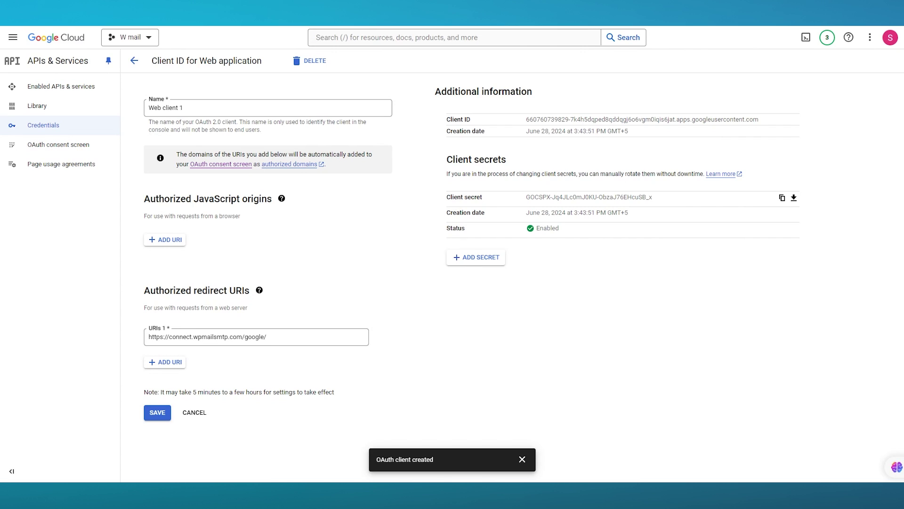
{"action": "left_click_drag", "start_coordinate": [526, 120], "coordinate": [776, 121]}
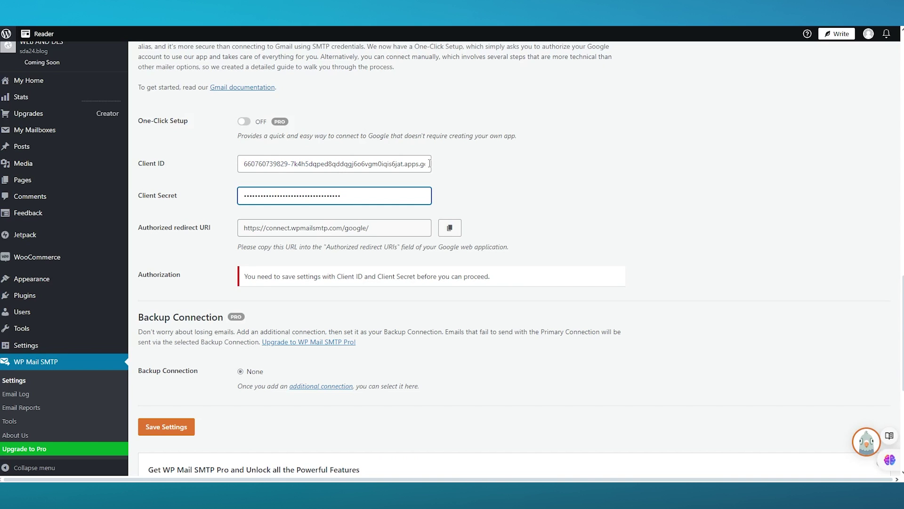
Replace the old WP Mail SMTP Client ID with Web client 1's copied Client ID
{"action": "left_click", "coordinate": [411, 162]}
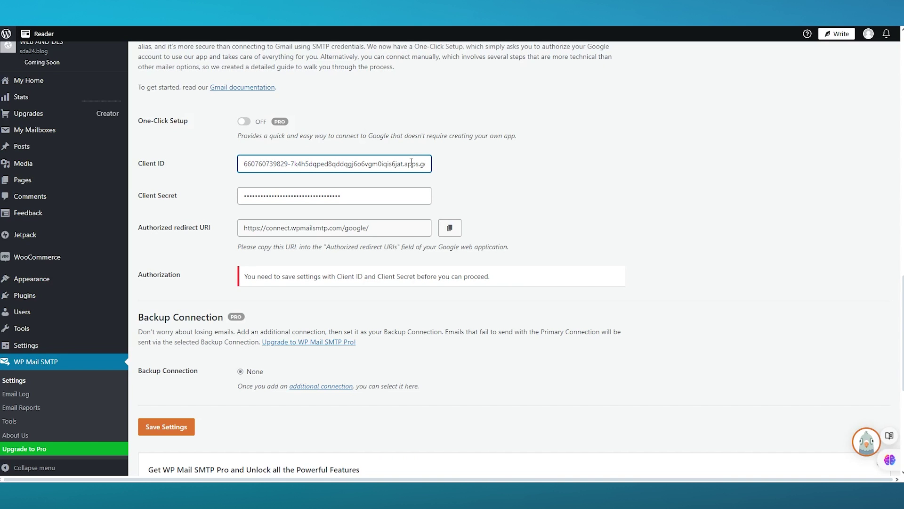
{"action": "key", "text": "ctrl+a"}
{"action": "key", "text": "BackSpace"}
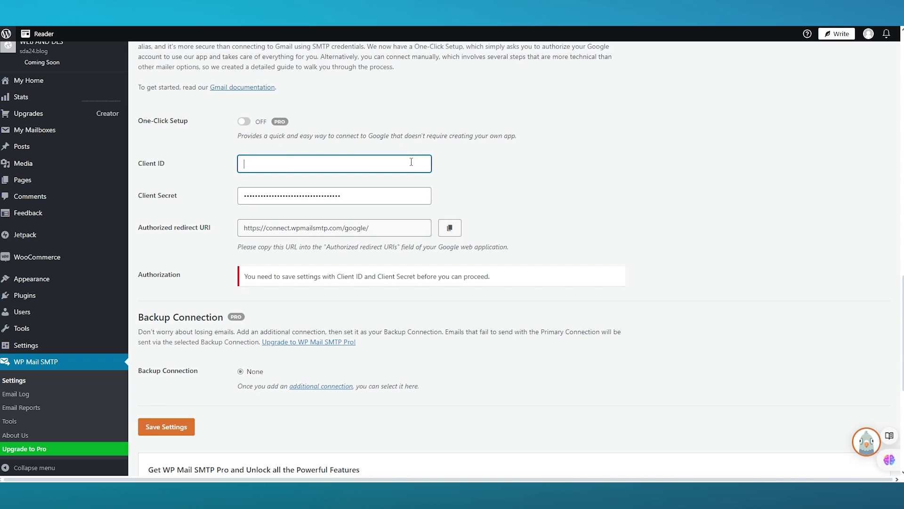
{"action": "key", "text": "ctrl+v"}
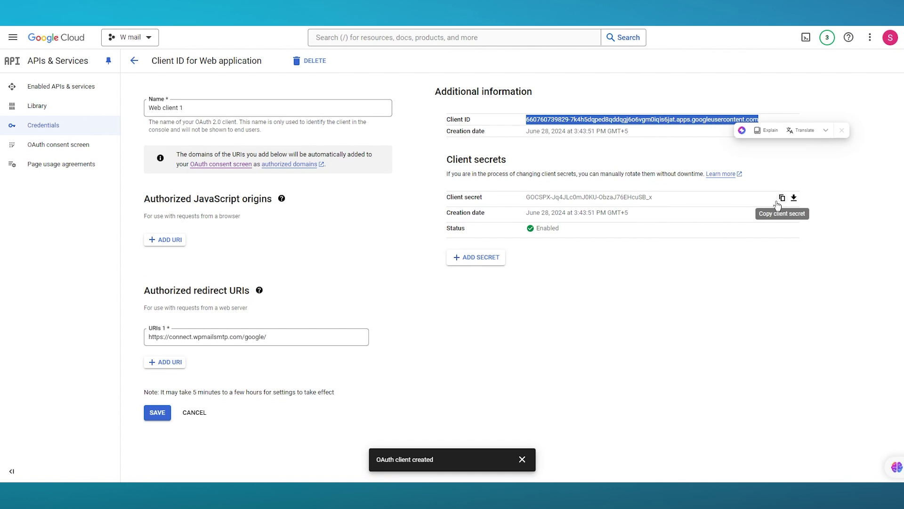
Replace the Client Secret with Web client 1's secret and save the Gmail mailer settings
{"action": "left_click", "coordinate": [782, 197]}
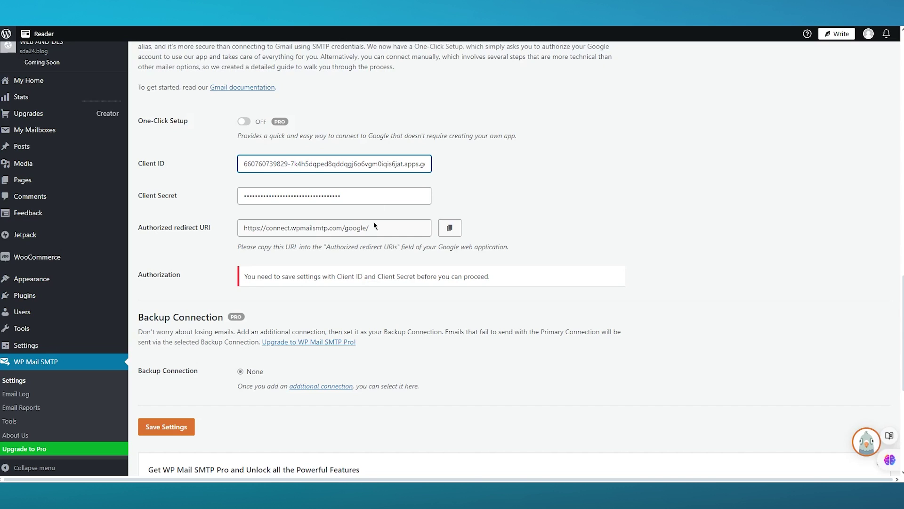
{"action": "left_click", "coordinate": [334, 196]}
{"action": "key", "text": "ctrl+a"}
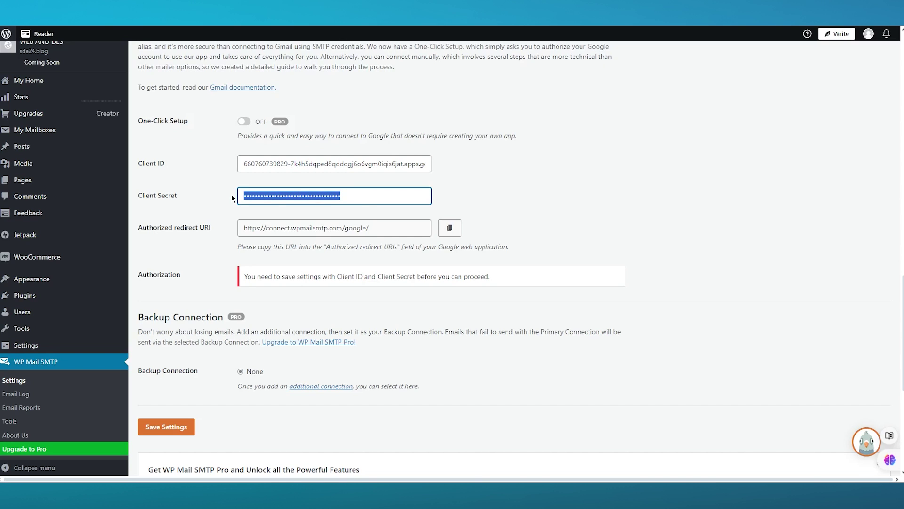
{"action": "key", "text": "ctrl+v"}
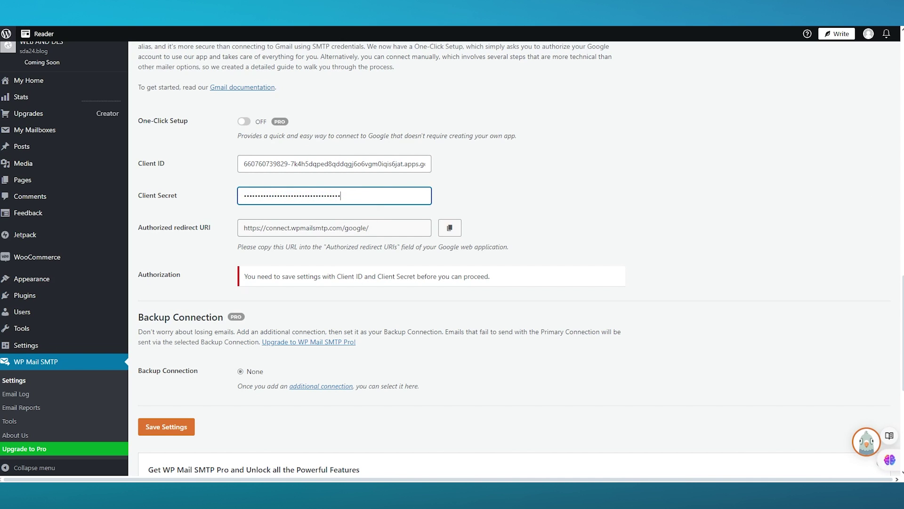
{"action": "scroll", "coordinate": [436, 265], "scroll_direction": "down", "scroll_amount": 4}
{"action": "left_click", "coordinate": [172, 236]}
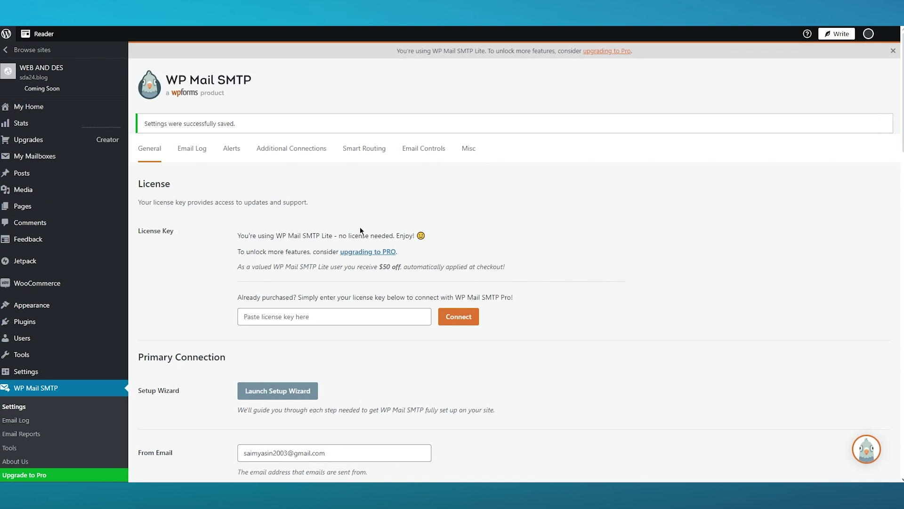
Start the 'Allow plugin to send emails using your Google account' authorization
{"action": "scroll", "coordinate": [373, 262], "scroll_direction": "down", "scroll_amount": 20}
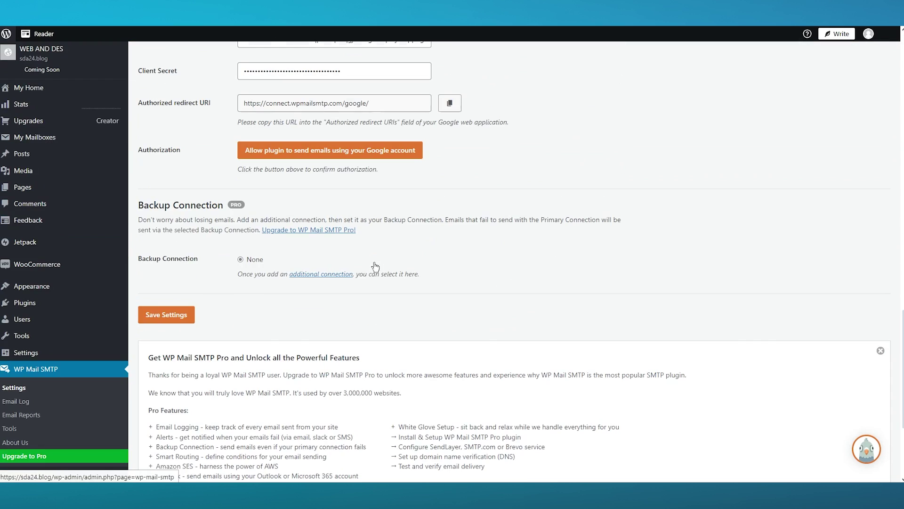
{"action": "scroll", "coordinate": [443, 264], "scroll_direction": "up", "scroll_amount": 5}
{"action": "scroll", "coordinate": [452, 266], "scroll_direction": "down", "scroll_amount": 4}
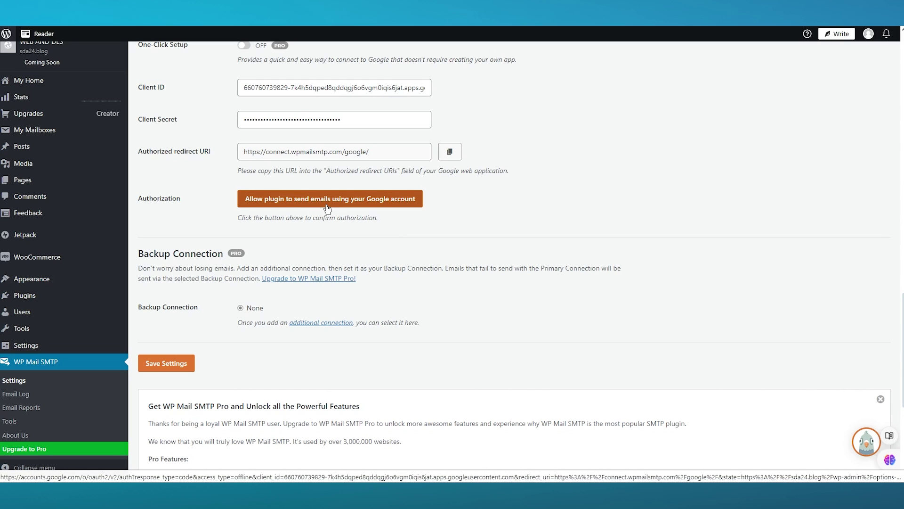
{"action": "left_click", "coordinate": [327, 202]}
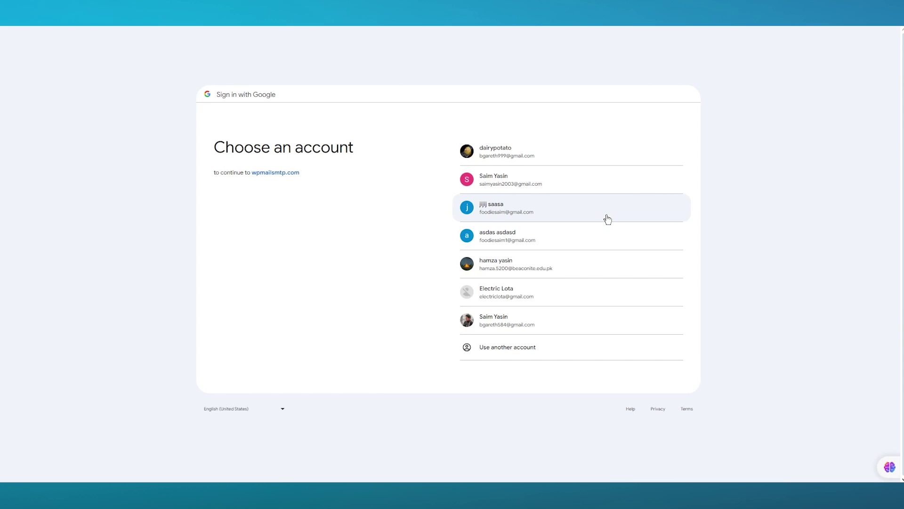
Choose the Google account, proceed past the unverified wpmailsmtp.com warning, and grant Gmail access
{"action": "left_click", "coordinate": [533, 184]}
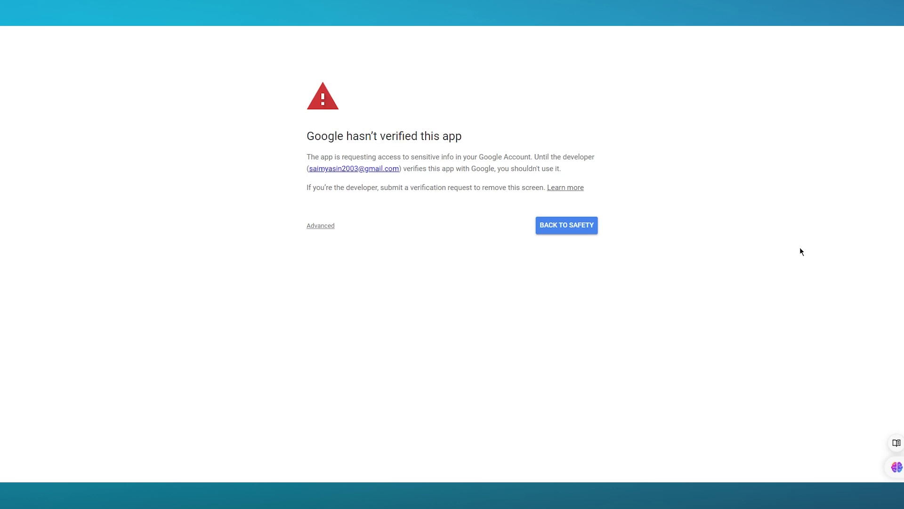
{"action": "left_click", "coordinate": [329, 226]}
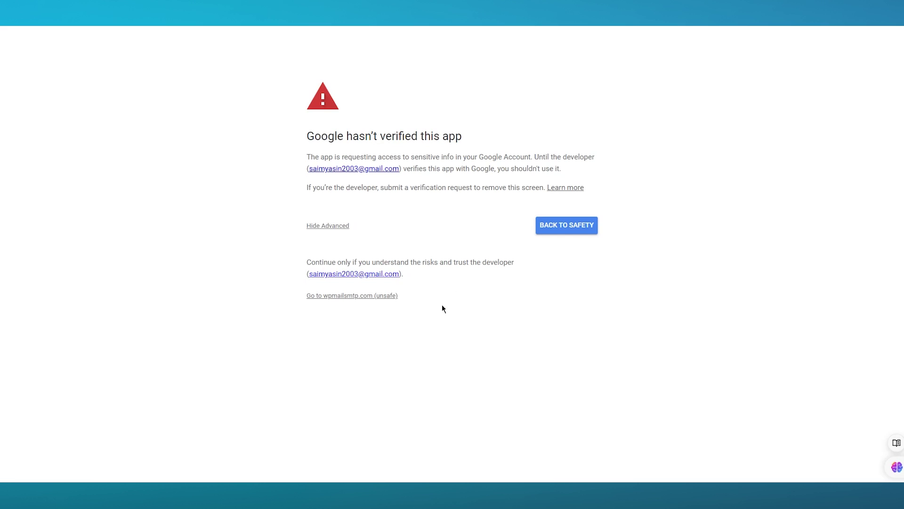
{"action": "left_click", "coordinate": [353, 297]}
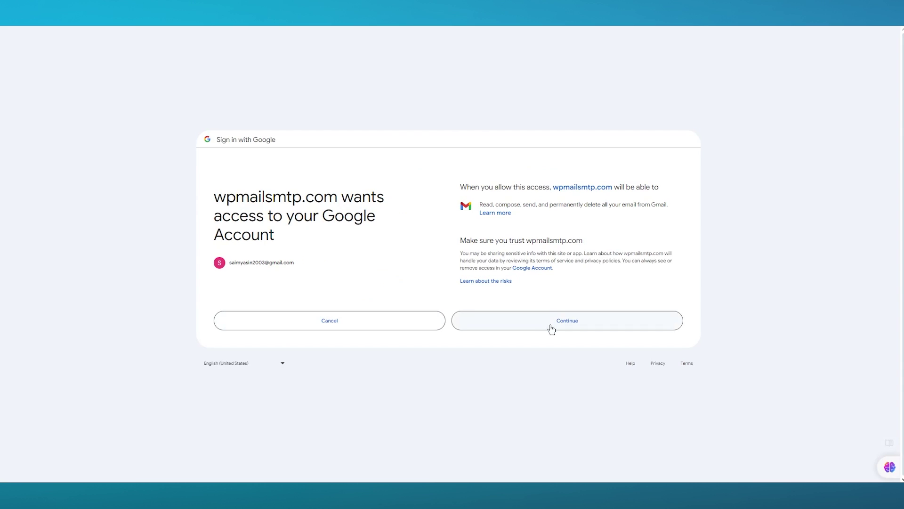
{"action": "left_click", "coordinate": [550, 325]}
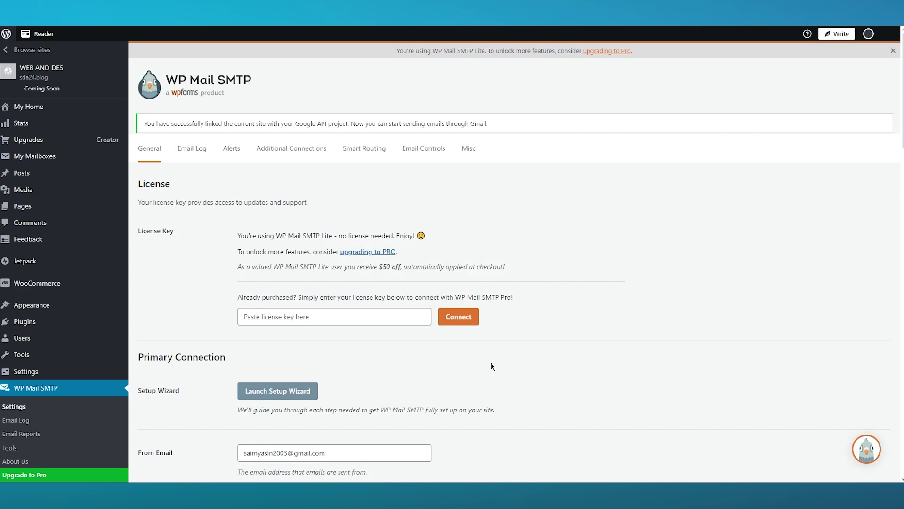
{"action": "scroll", "coordinate": [491, 366], "scroll_direction": "down", "scroll_amount": 8}
{"action": "scroll", "coordinate": [575, 242], "scroll_direction": "down", "scroll_amount": 15}
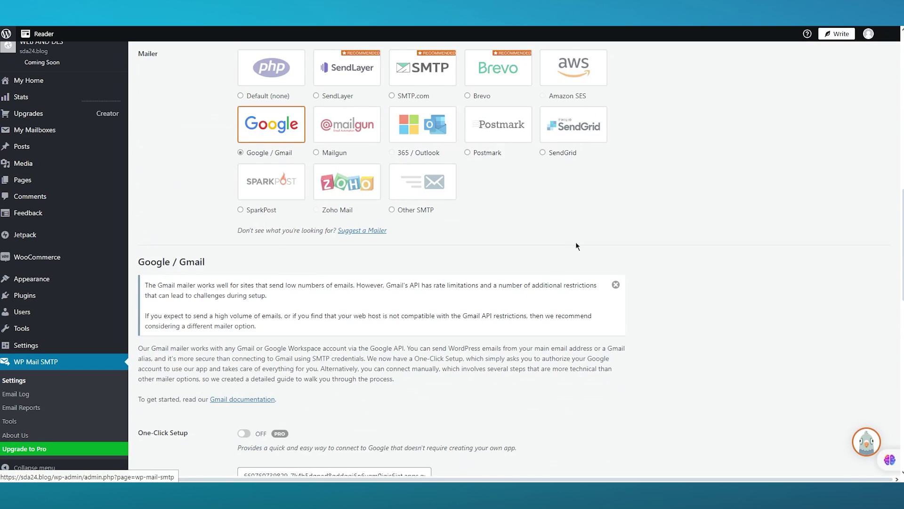
{"action": "scroll", "coordinate": [576, 243], "scroll_direction": "up", "scroll_amount": 20}
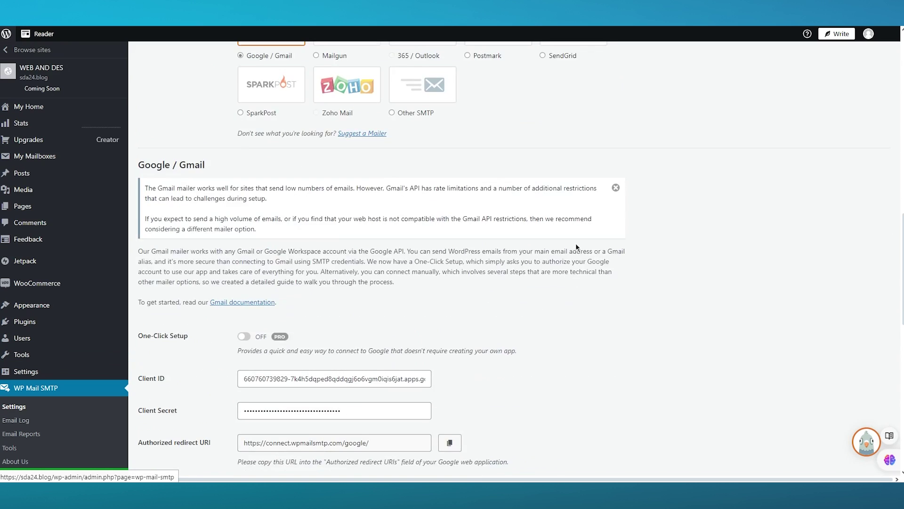